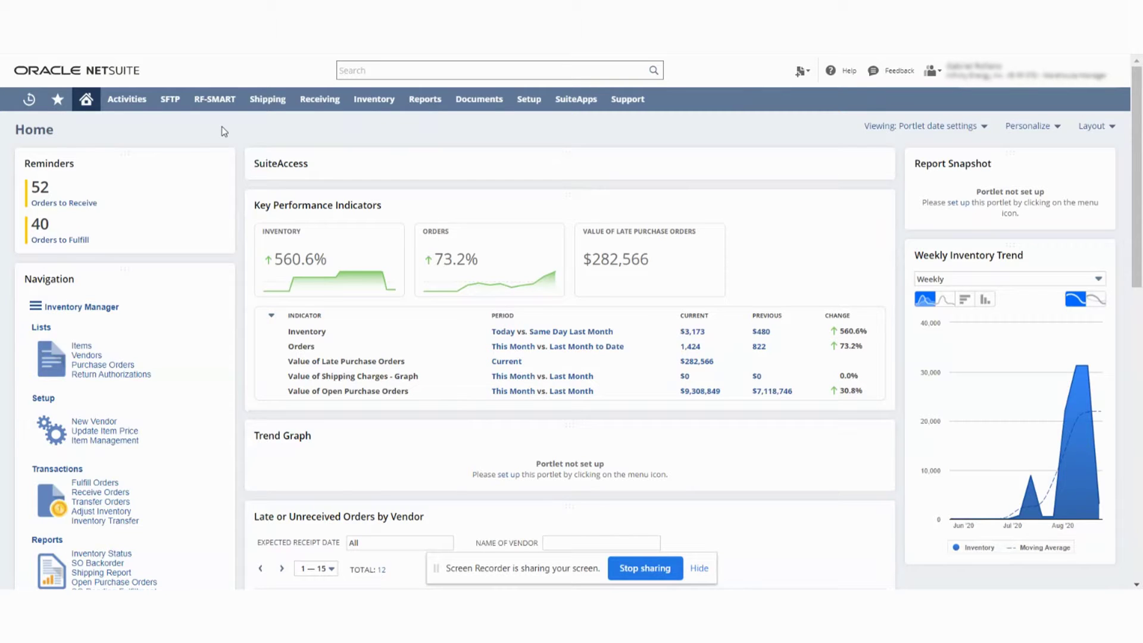
# Step: Start a new purchase order from the Create New menu on the Home dashboard
pyautogui.moveTo(1024, 73)
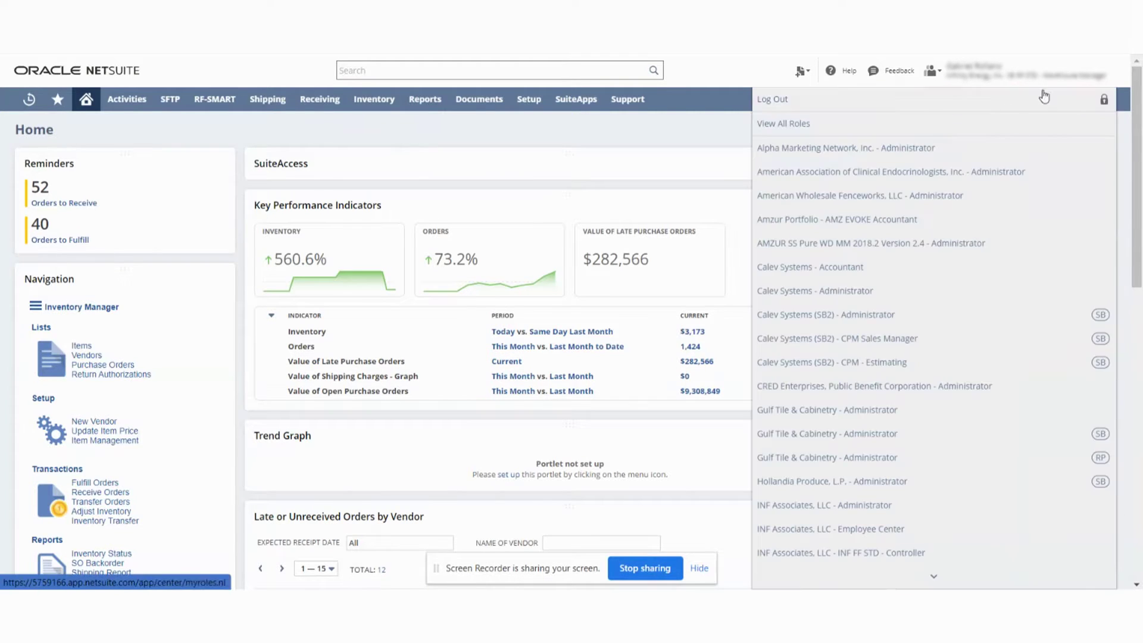
pyautogui.moveTo(801, 71)
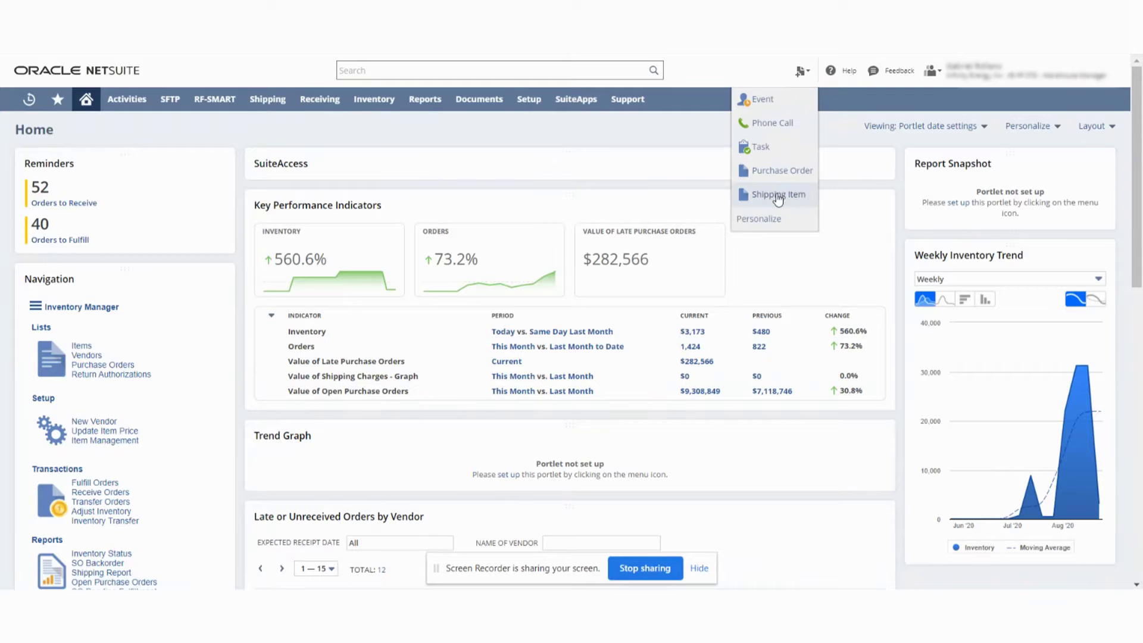
pyautogui.click(787, 171)
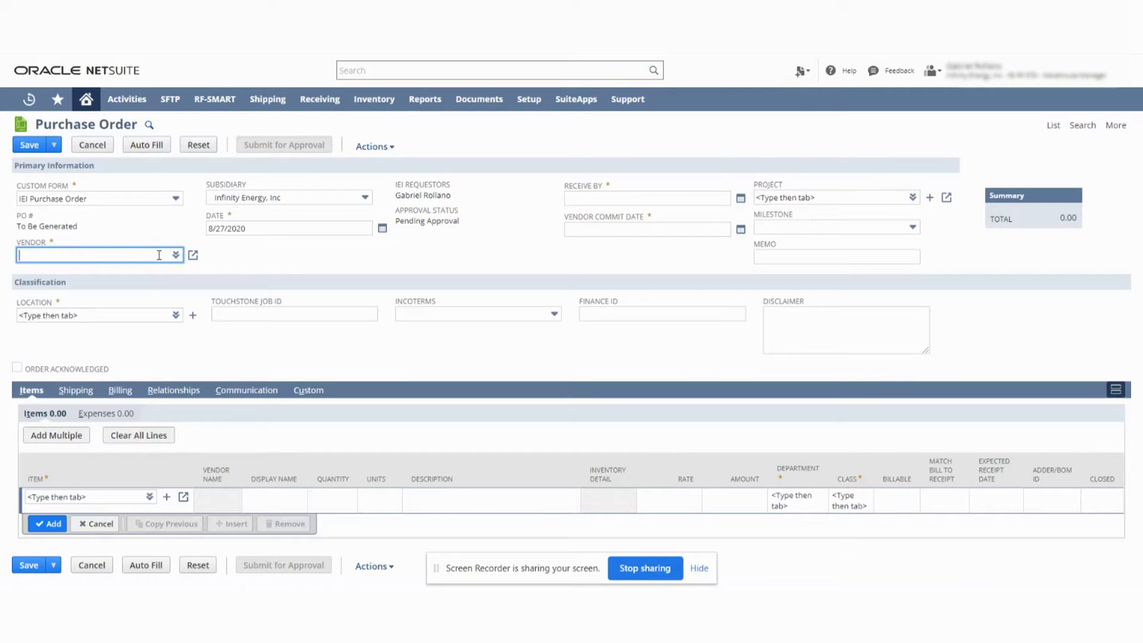
# Step: Choose Test Vendor and set both Receive By and Vendor Commit Date to 8/27/2020
pyautogui.write('test')
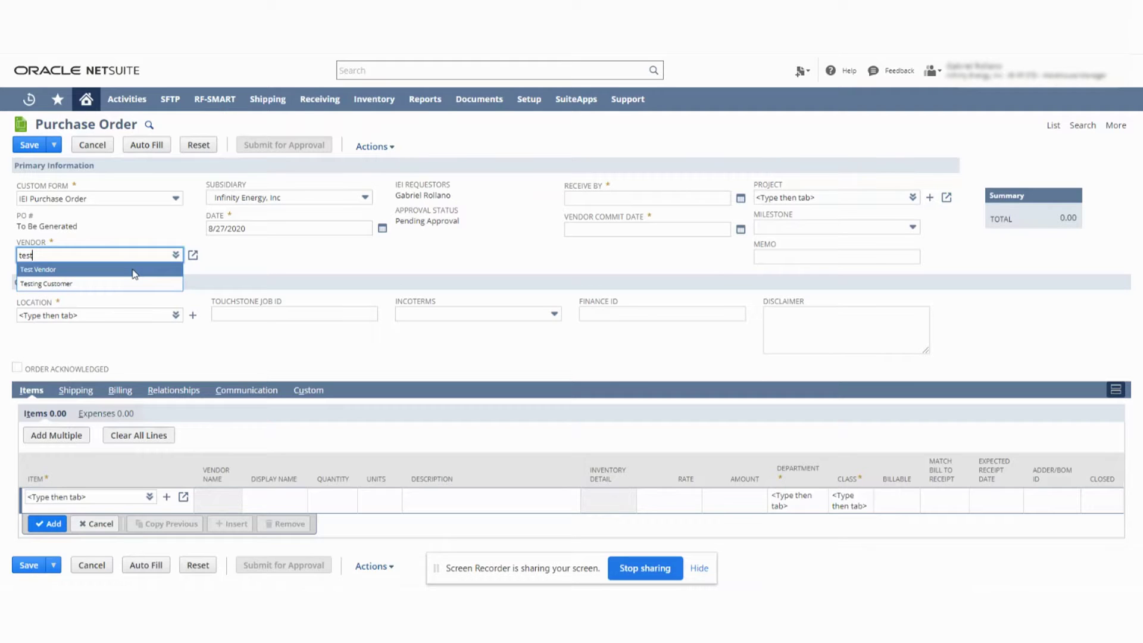
pyautogui.click(131, 271)
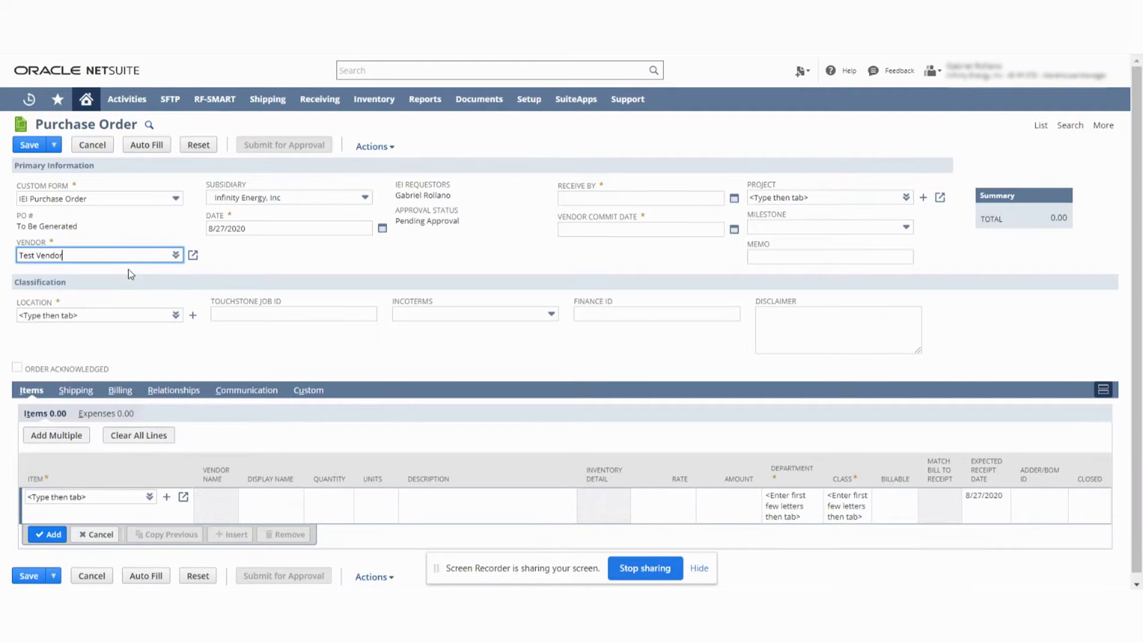
pyautogui.click(650, 198)
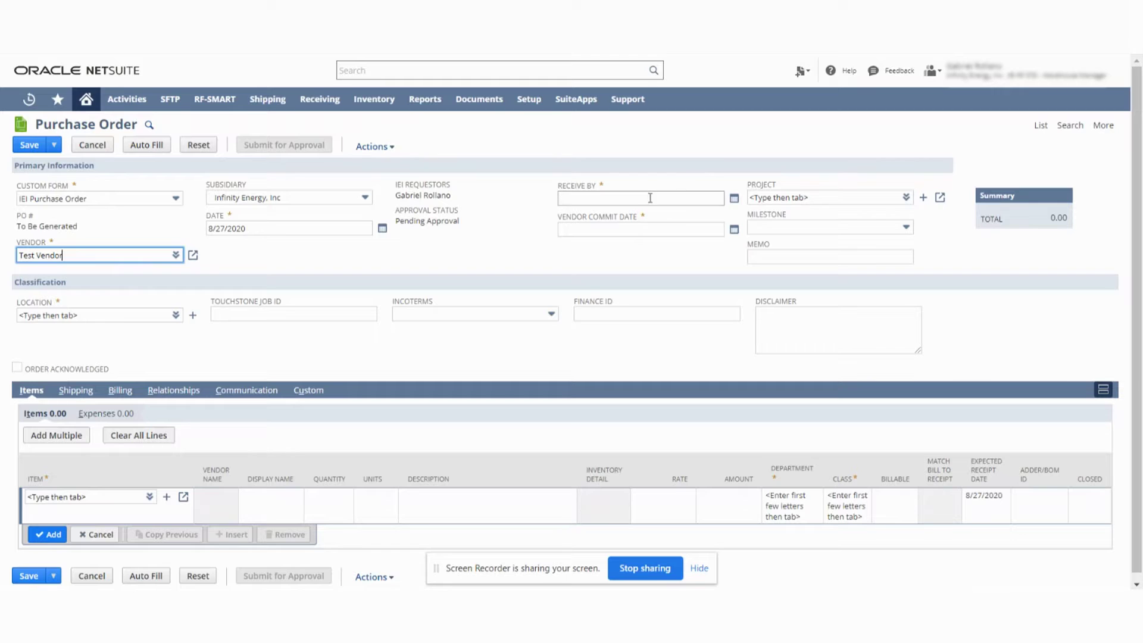
pyautogui.click(734, 198)
pyautogui.click(695, 302)
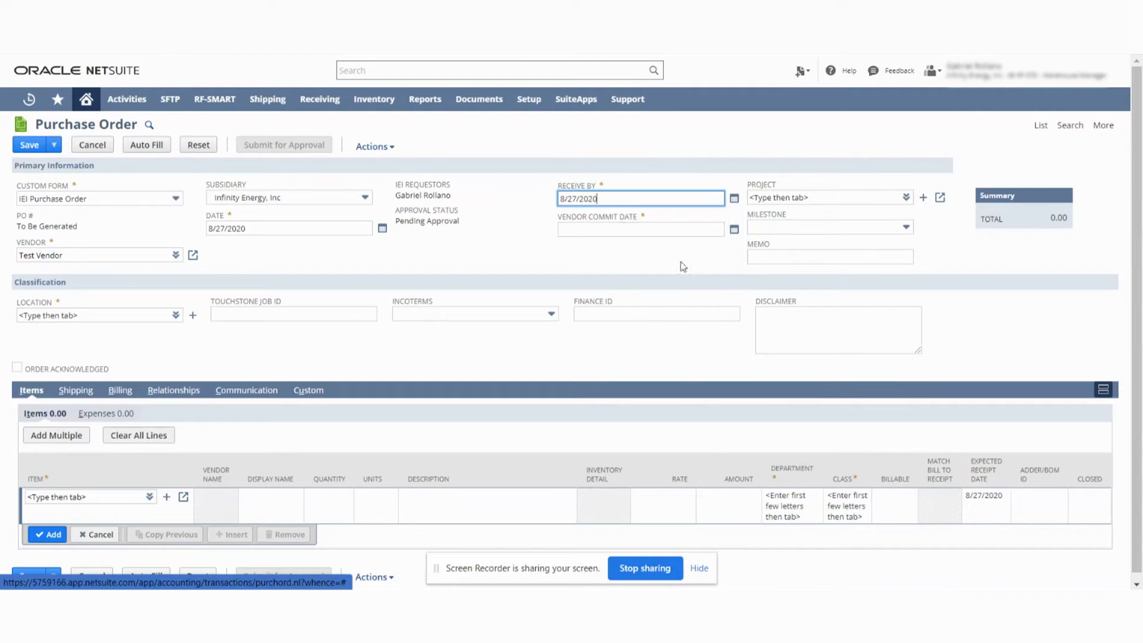
pyautogui.click(655, 229)
pyautogui.click(734, 229)
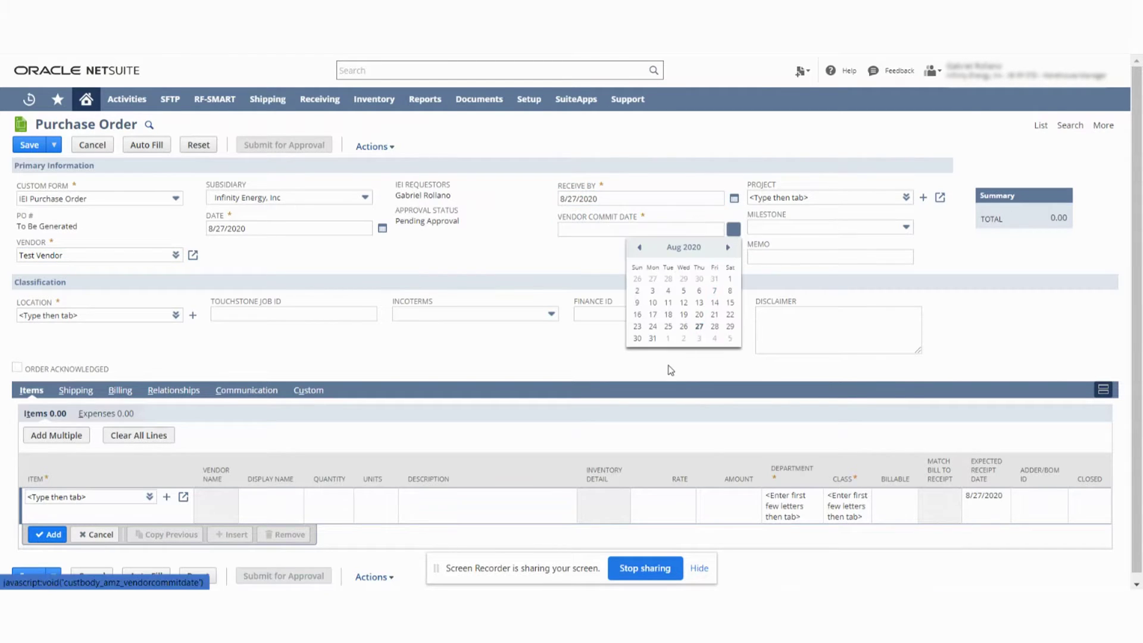
pyautogui.click(699, 327)
# Step: Enter memo 'Test 50k' and set the location to 100 Rocklin Atherton WH
pyautogui.click(796, 255)
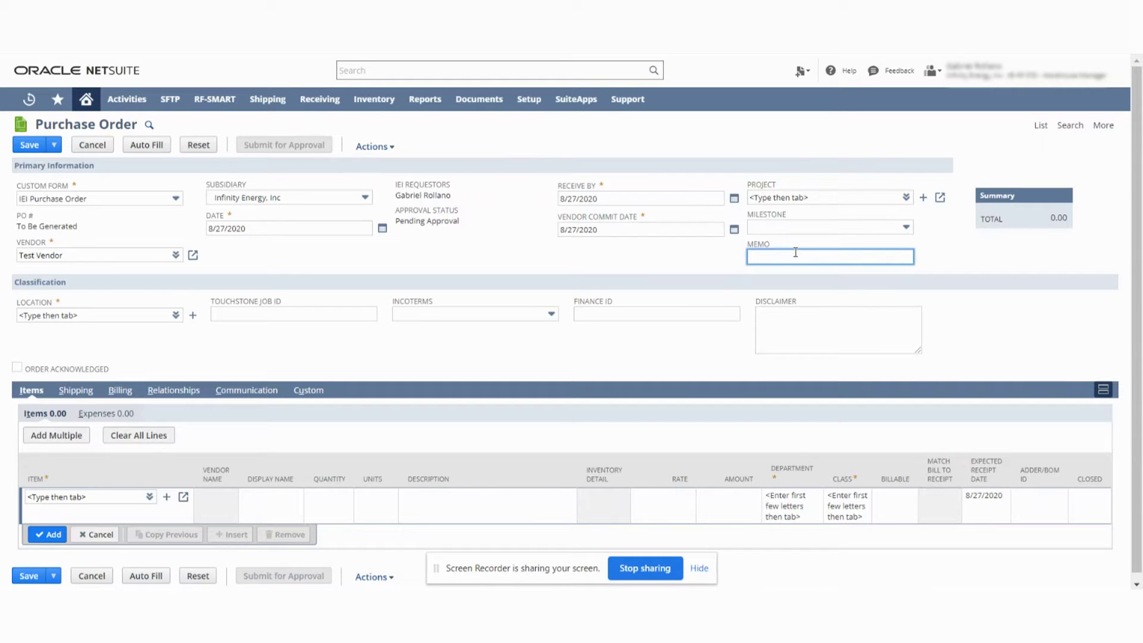
pyautogui.write('Test 50k')
pyautogui.click(176, 315)
pyautogui.click(173, 329)
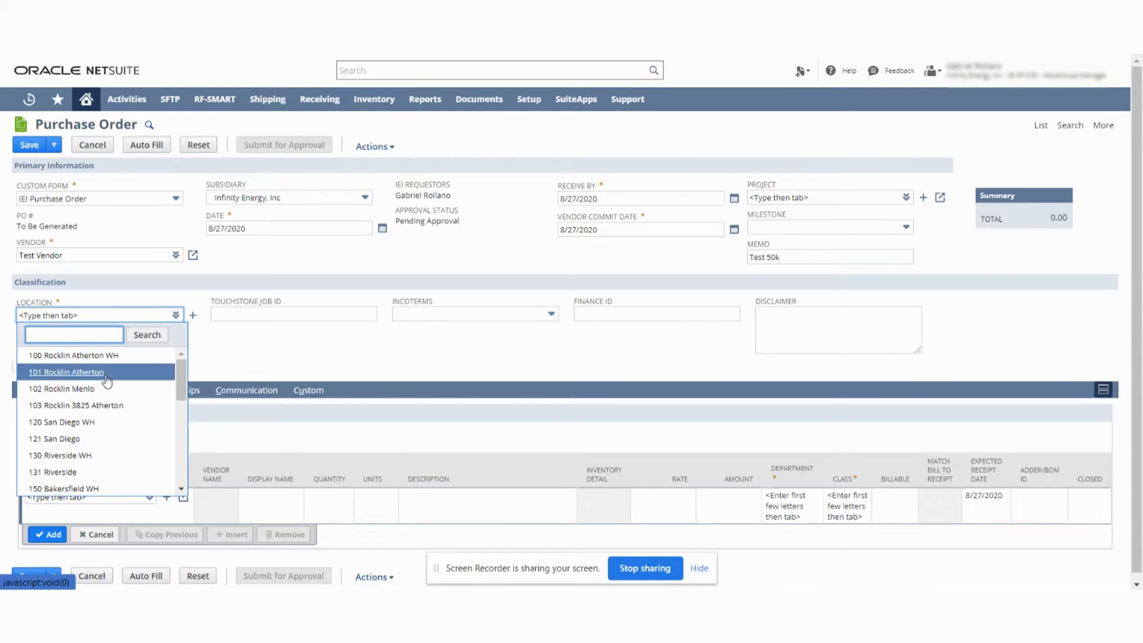
pyautogui.click(106, 359)
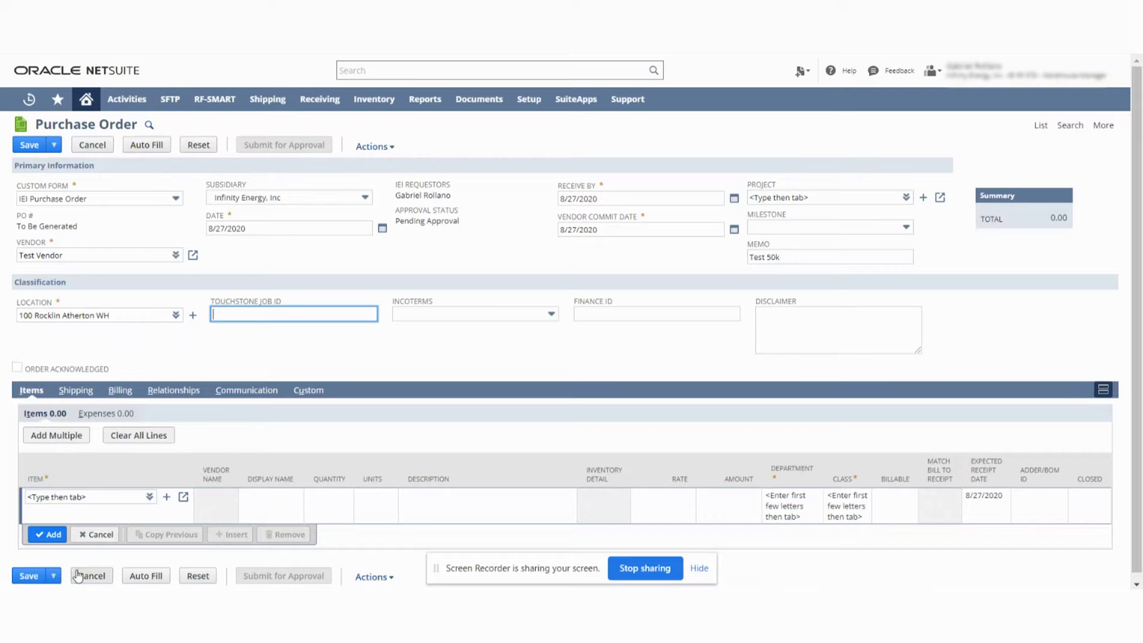
# Step: Add a line for item 004055D with quantity 100 at 5.48, totaling 548.00
pyautogui.click(150, 496)
pyautogui.click(151, 465)
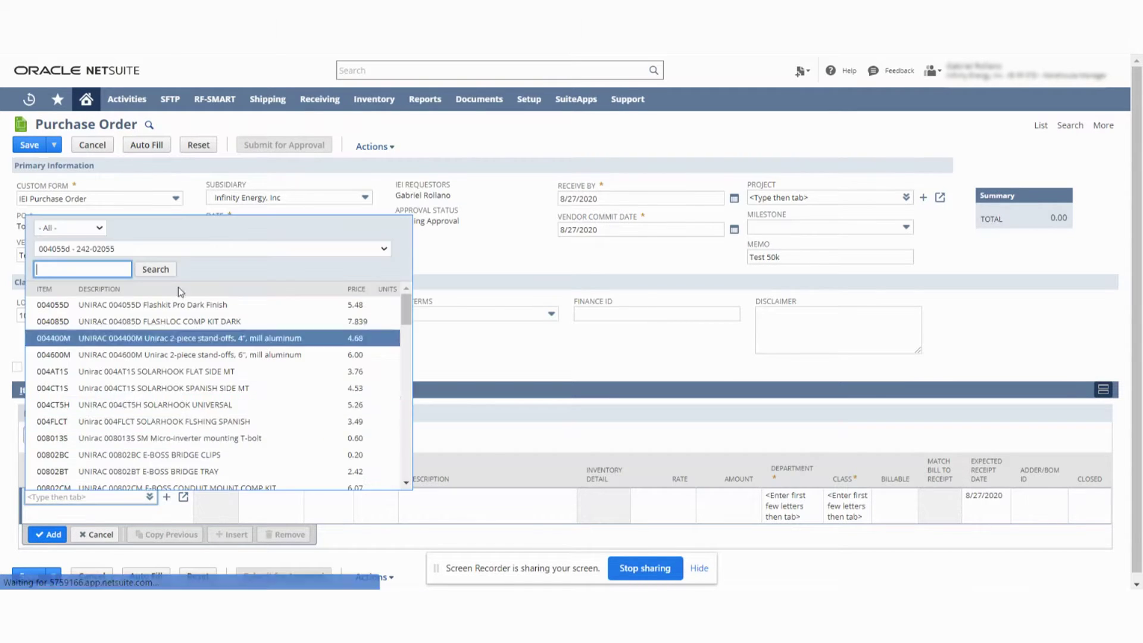
pyautogui.click(58, 307)
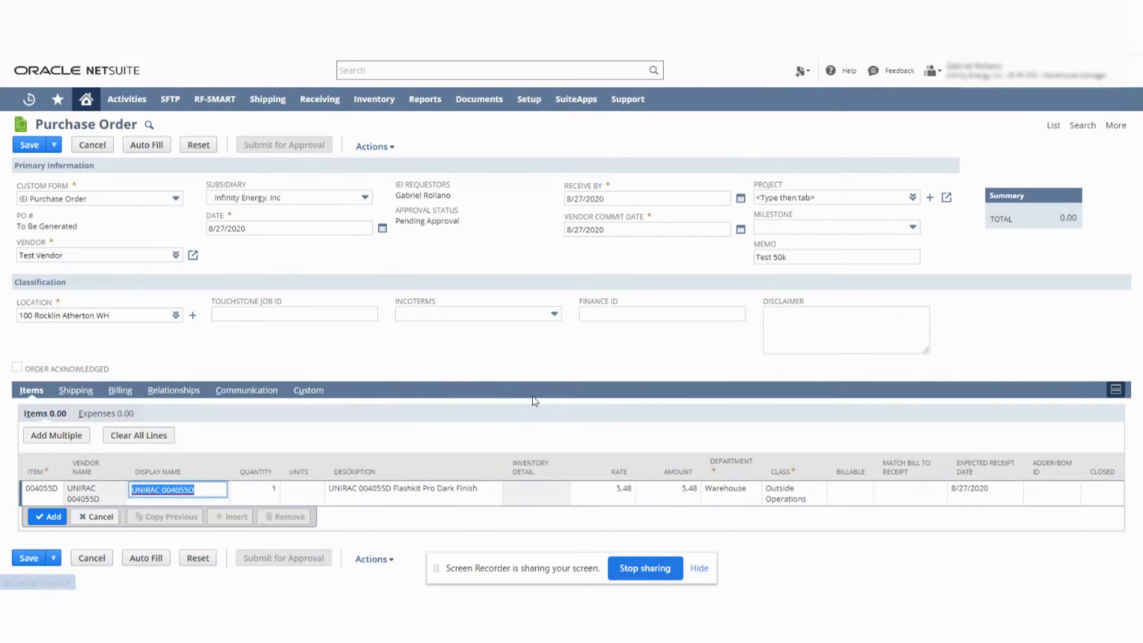
pyautogui.click(276, 497)
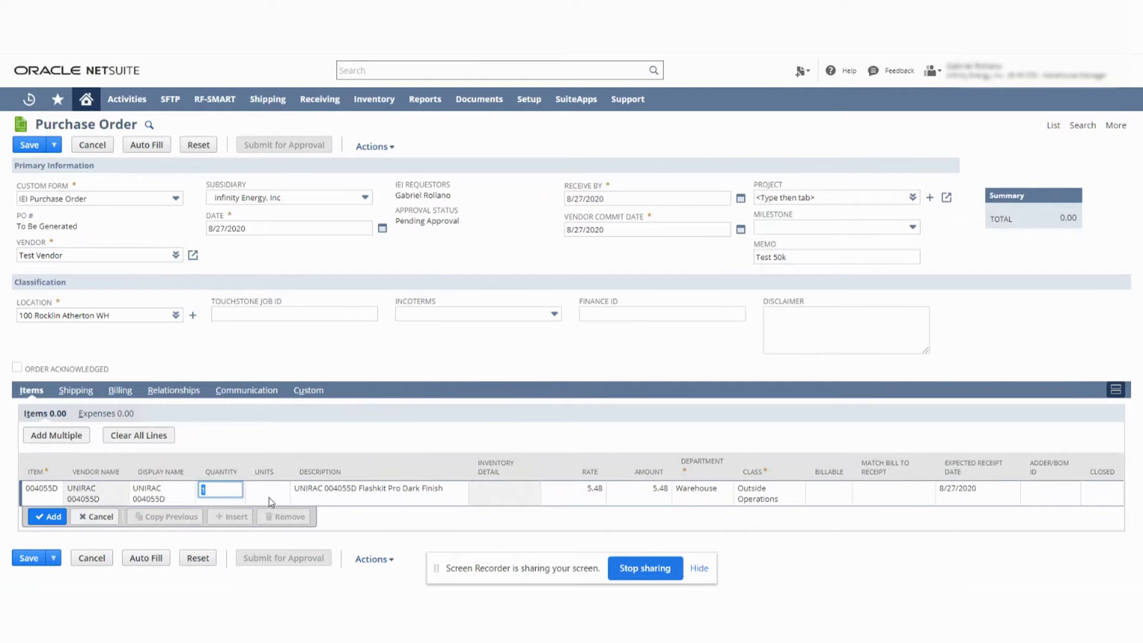
pyautogui.write('100')
pyautogui.click(50, 517)
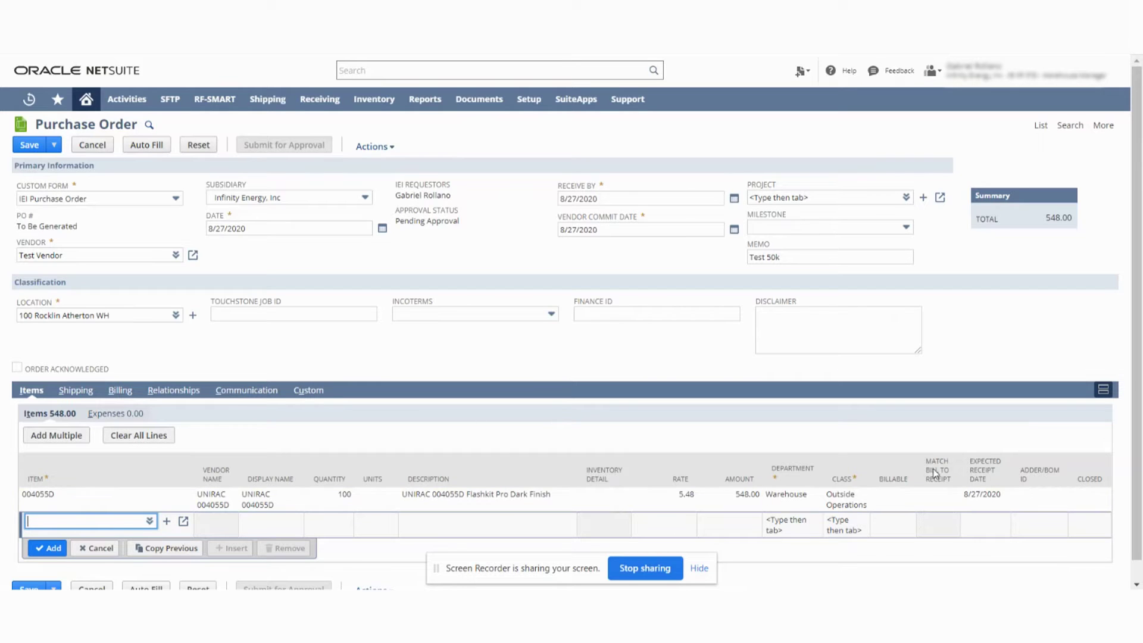
pyautogui.scroll(-1, 36, 554)
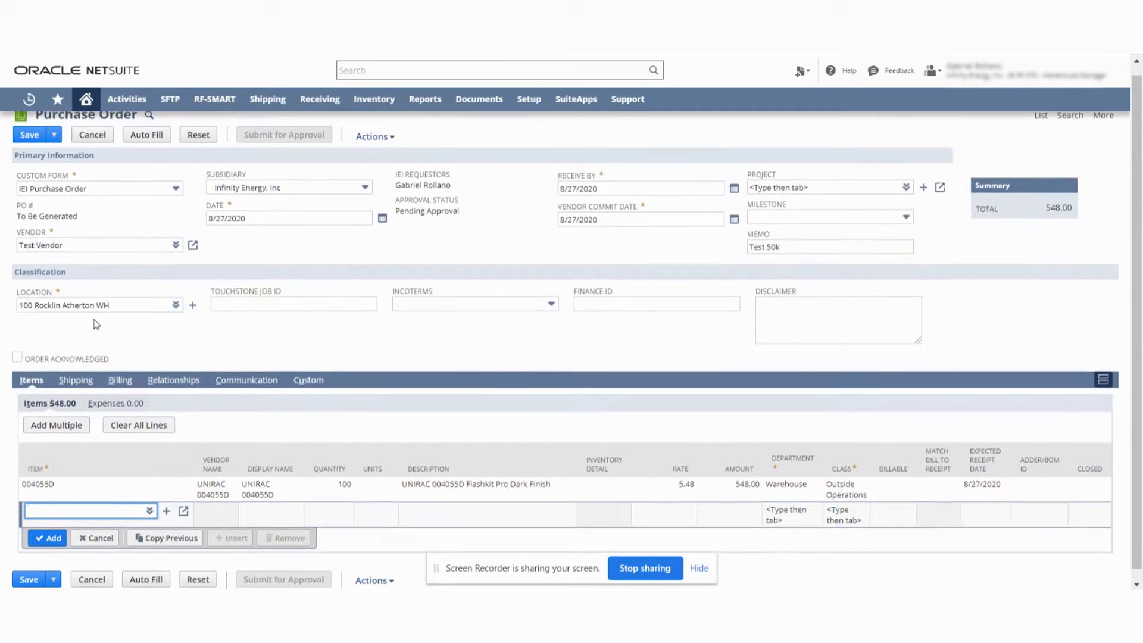
pyautogui.scroll(1, 111, 342)
# Step: Save the order with To Be E-mailed unchecked, creating PO275 pending approval
pyautogui.click(28, 149)
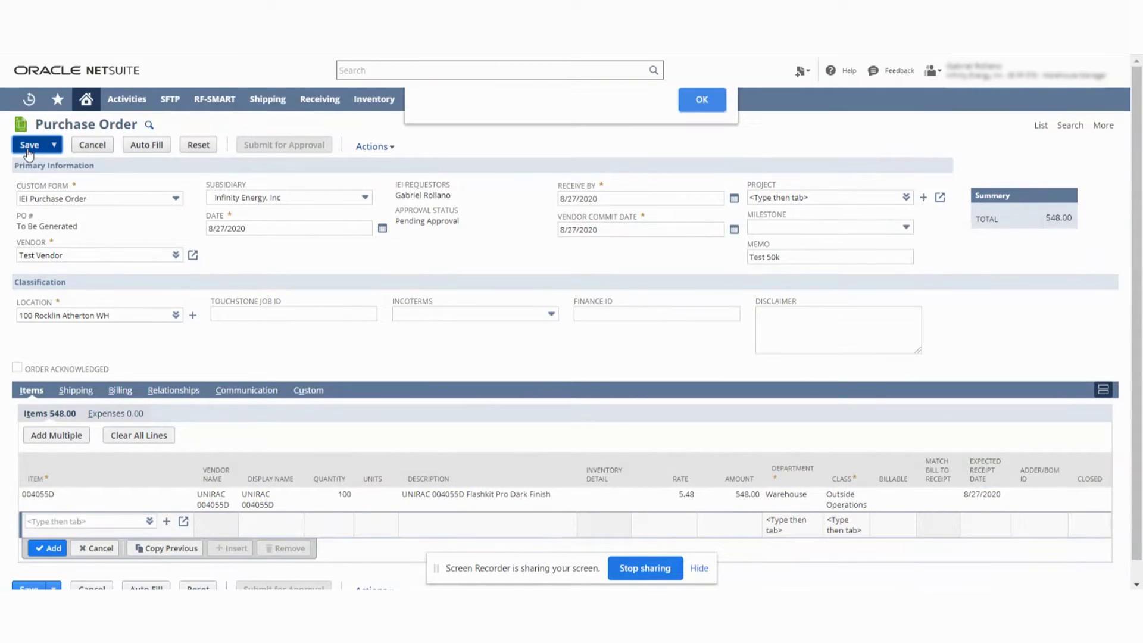
pyautogui.click(701, 100)
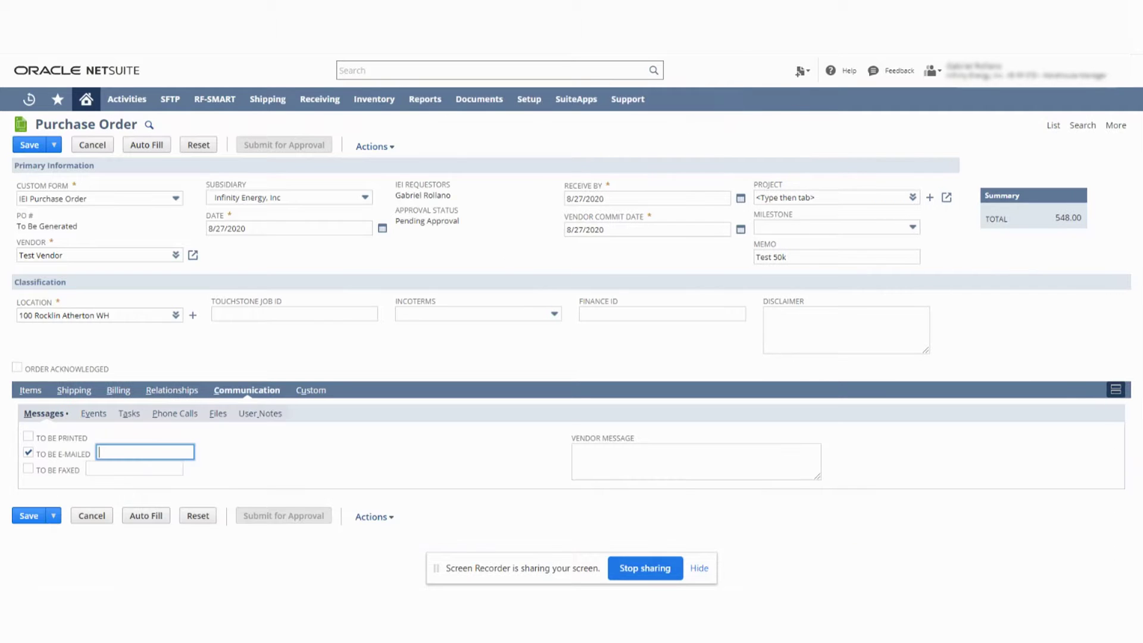
pyautogui.click(28, 453)
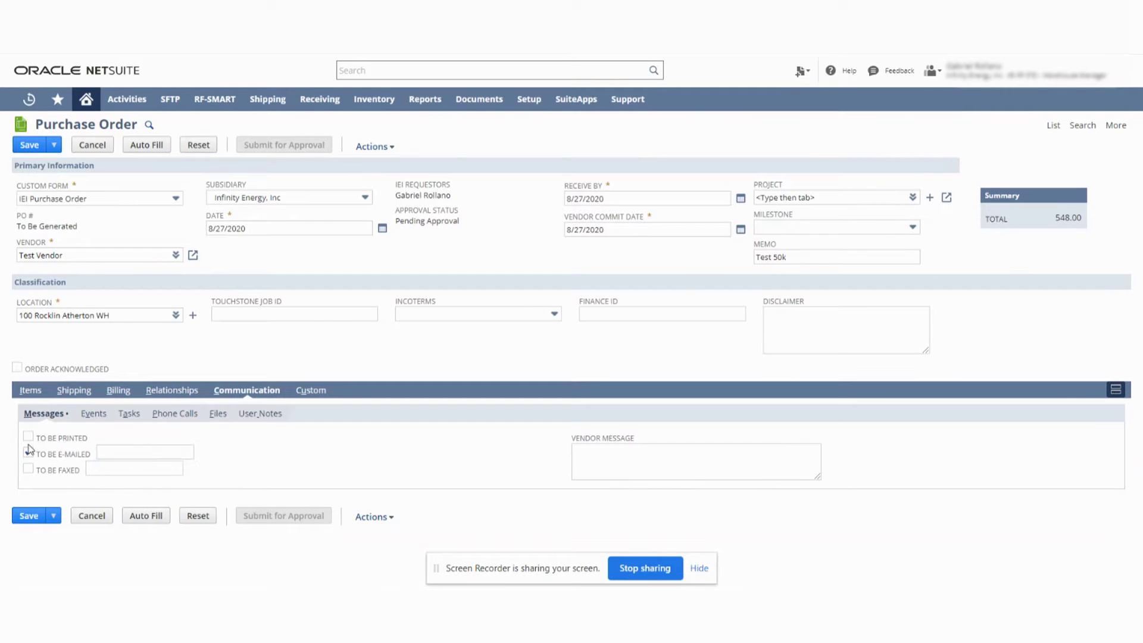
pyautogui.click(22, 522)
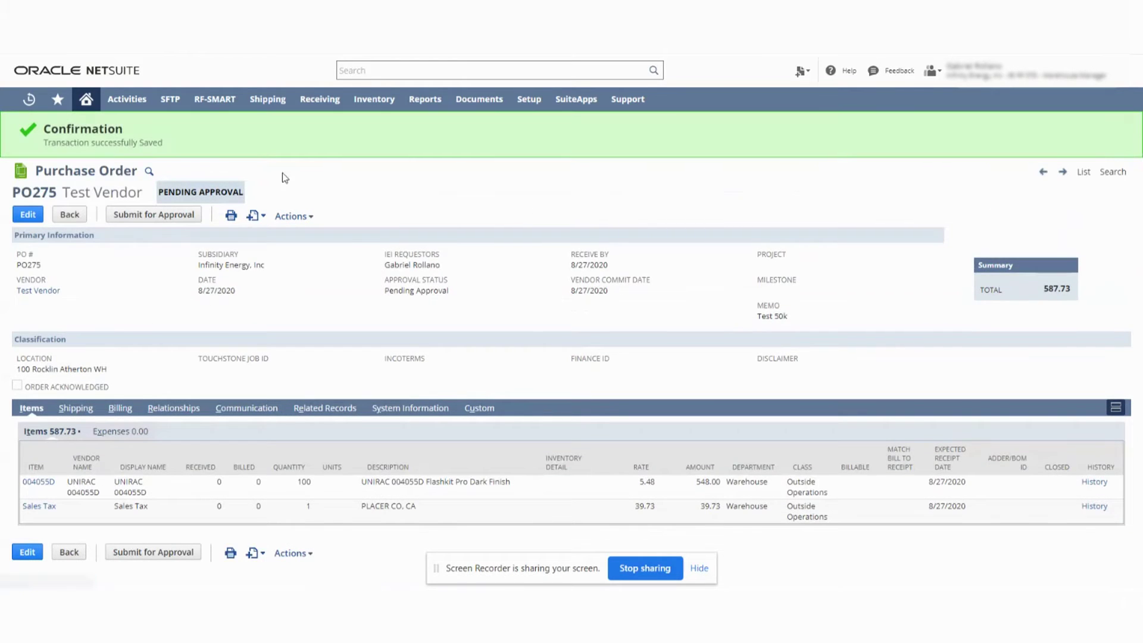
# Step: Copy PO275 and change the memo to 'Test over 50k under 100k'
pyautogui.moveTo(303, 221)
pyautogui.click(314, 246)
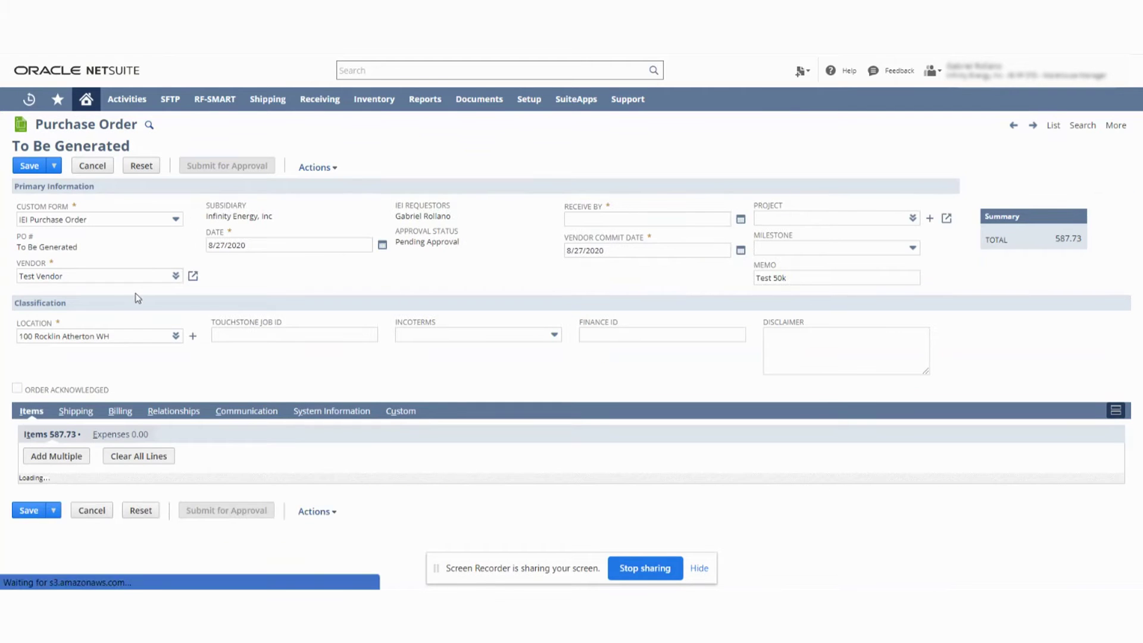
pyautogui.click(793, 279)
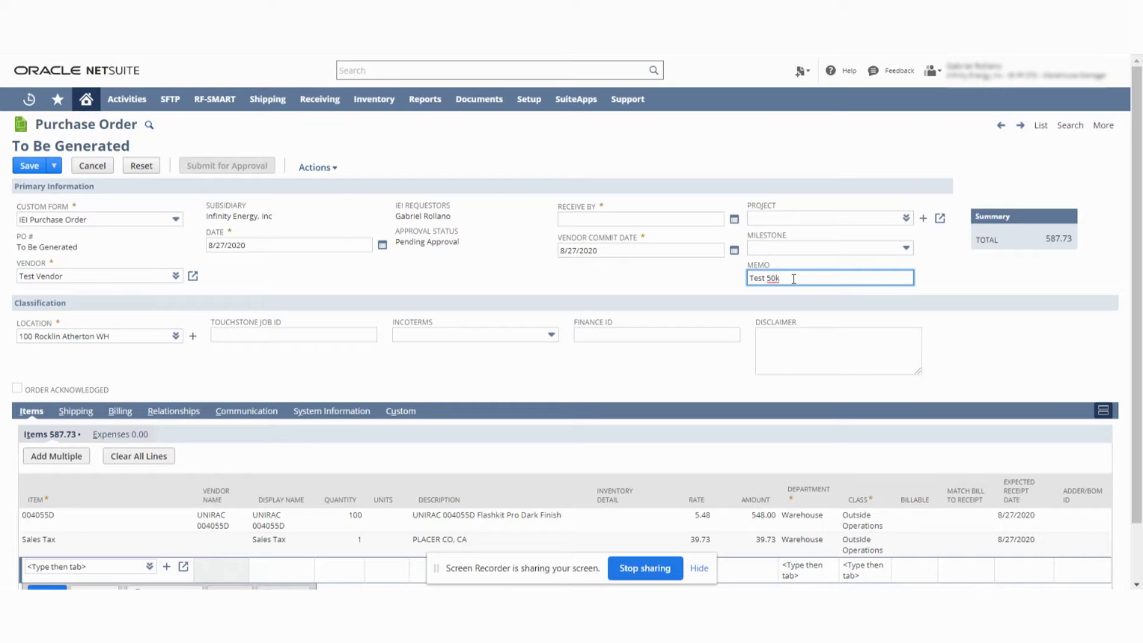
pyautogui.write('under 100k')
pyautogui.press('Left')
pyautogui.press('Left')
pyautogui.press('Left')
pyautogui.press('Left')
pyautogui.press('Left')
pyautogui.press('Left')
pyautogui.press('Left')
pyautogui.press('Left')
pyautogui.press('Left')
pyautogui.press('Left')
pyautogui.press('Left')
pyautogui.press('Left')
pyautogui.press('Left')
pyautogui.press('Left')
pyautogui.write('over')
# Step: Change the 004055D line's quantity to 12,000, making the line 65,760.00
pyautogui.click(354, 518)
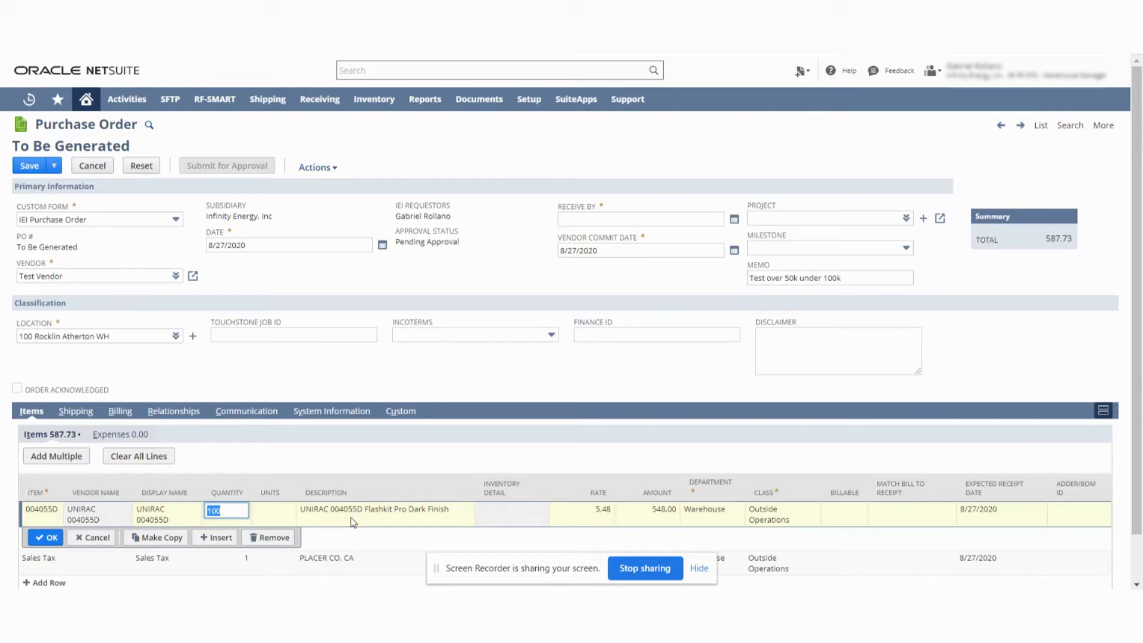
pyautogui.write('1200')
pyautogui.press('Tab')
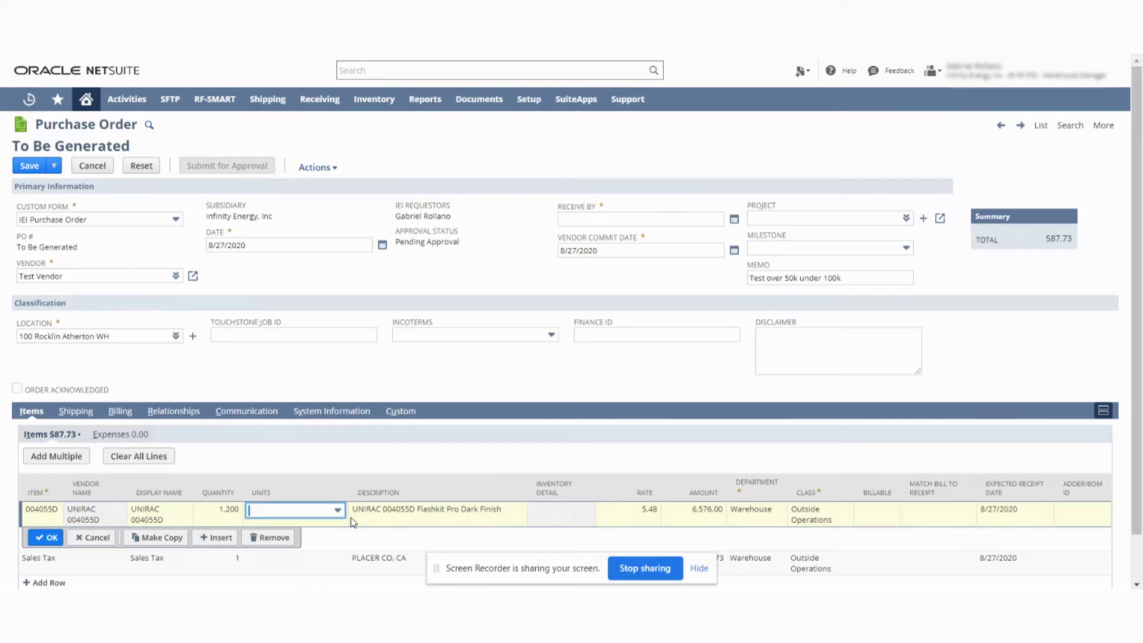
pyautogui.click(223, 512)
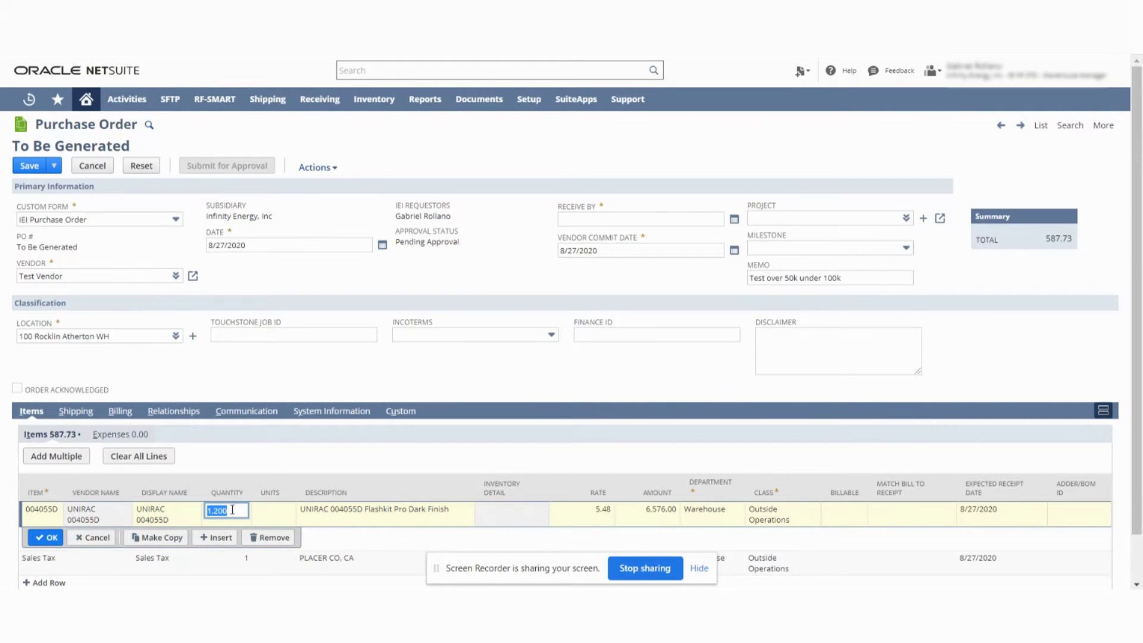
pyautogui.click(232, 511)
pyautogui.write('0')
pyautogui.click(248, 467)
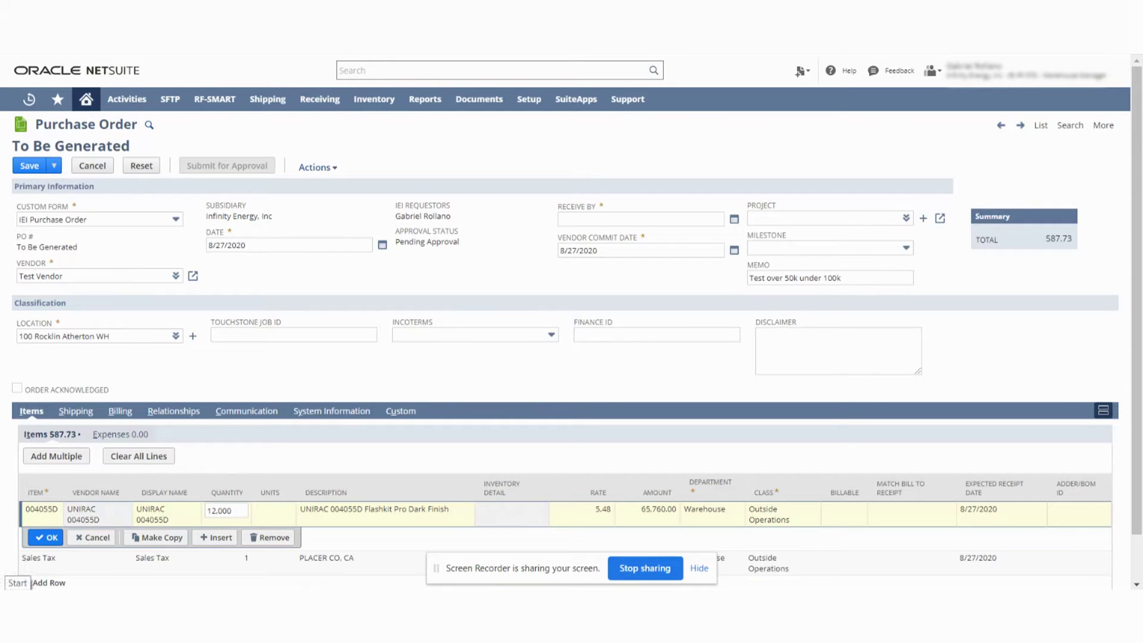
pyautogui.click(52, 538)
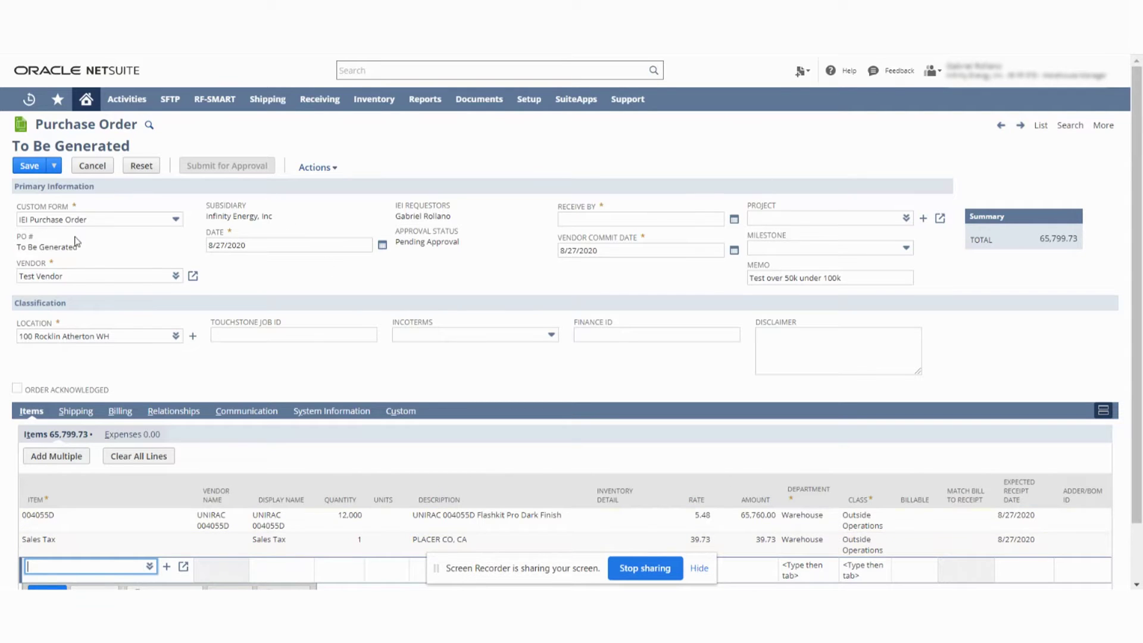
# Step: Set Receive By to 8/27/2020, turn off vendor e-mailing, and save the copy as PO276
pyautogui.click(30, 181)
pyautogui.click(30, 169)
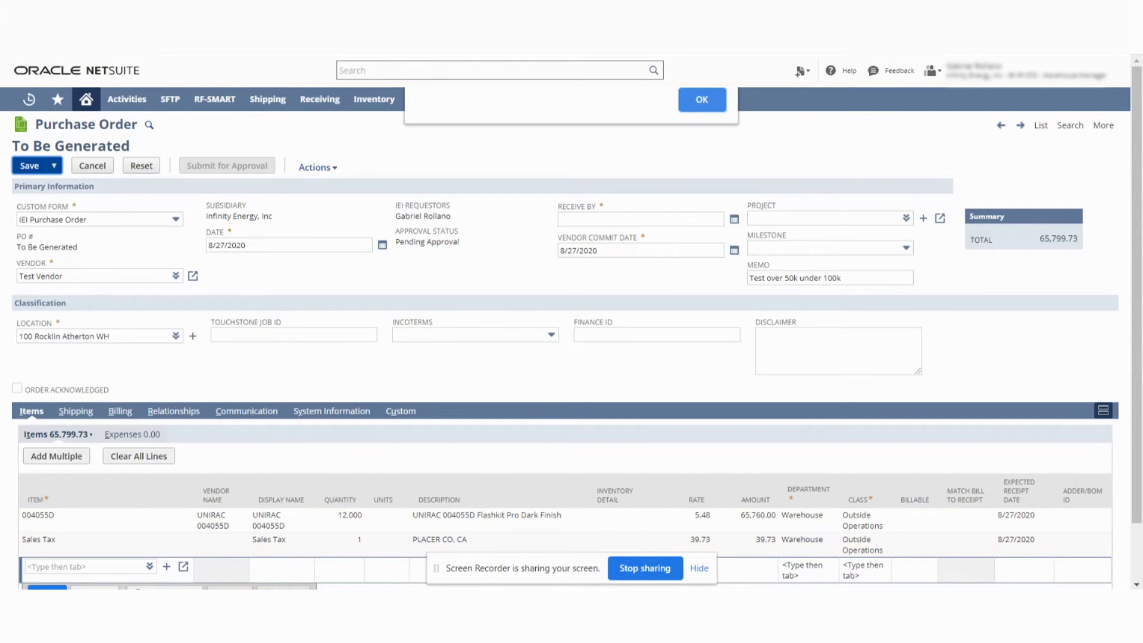
pyautogui.click(715, 106)
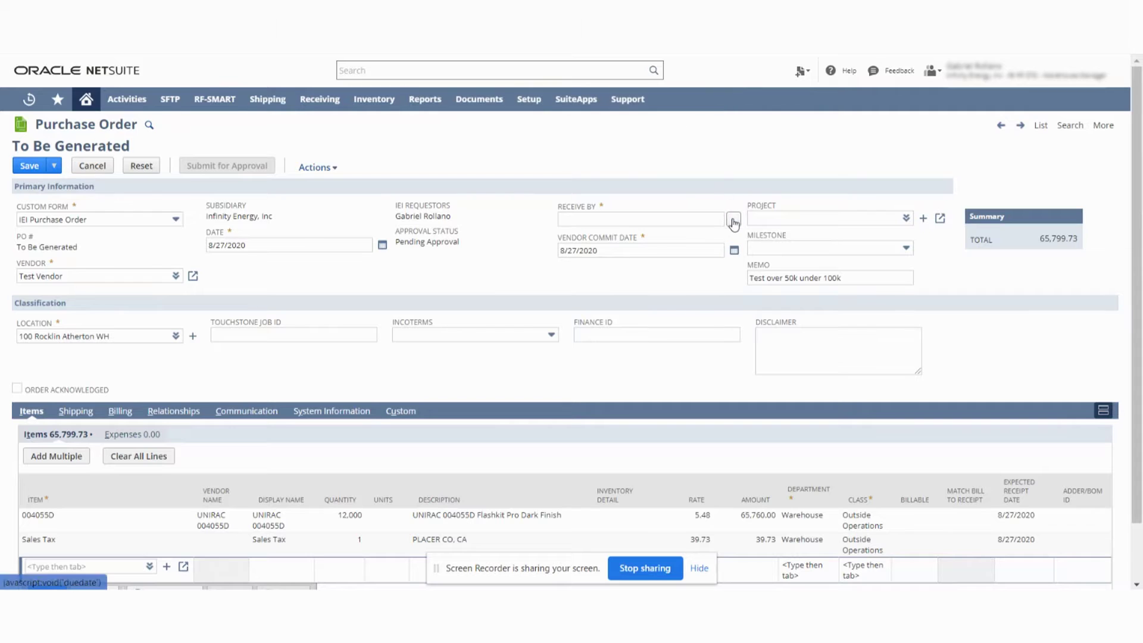
pyautogui.click(734, 219)
pyautogui.click(700, 316)
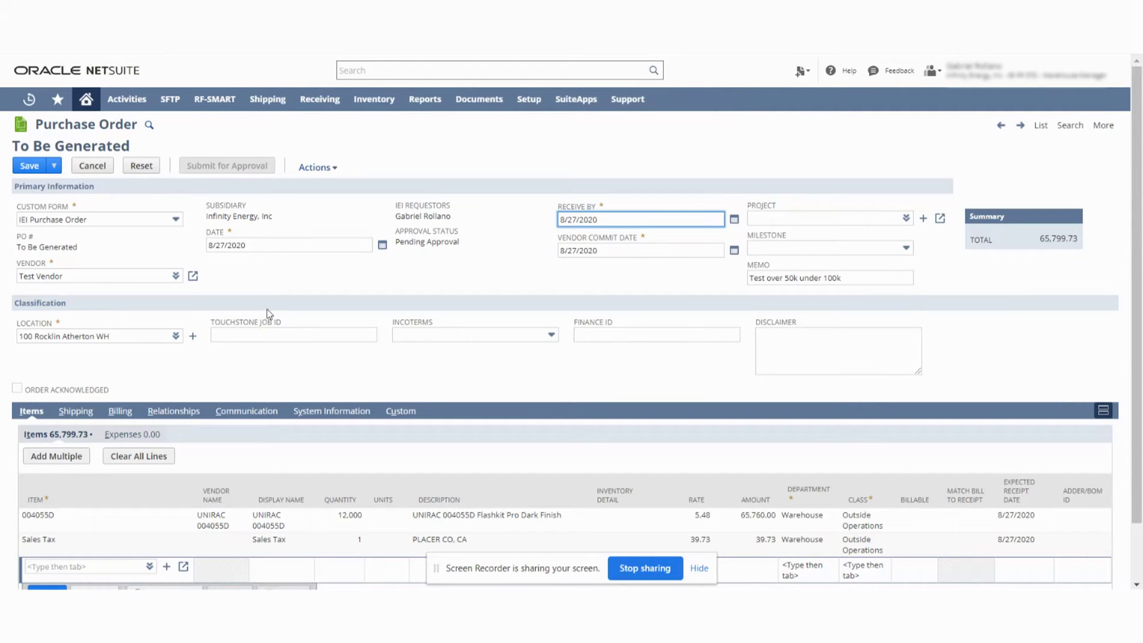
pyautogui.click(232, 411)
pyautogui.click(28, 473)
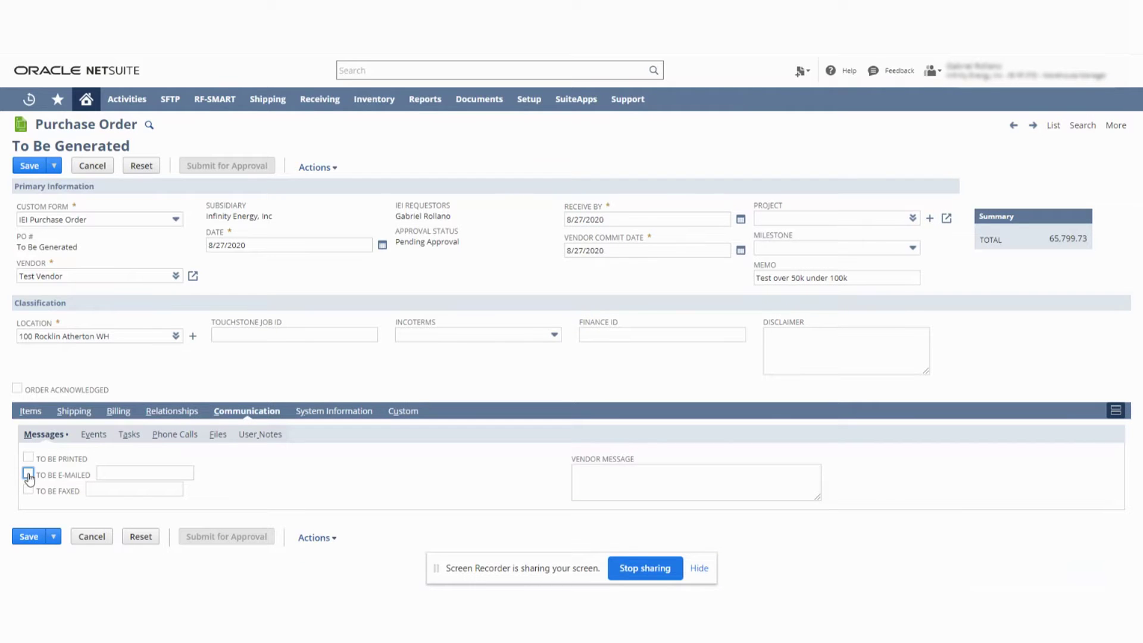
pyautogui.click(22, 541)
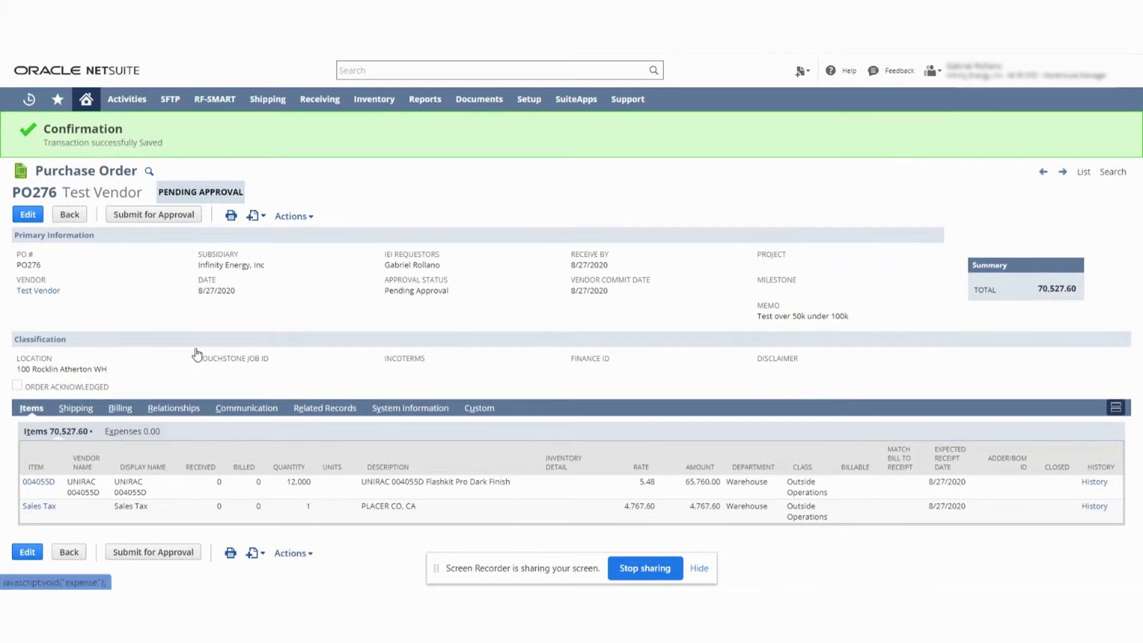
# Step: Copy PO276 and raise the 004055D line quantity to 120,000
pyautogui.moveTo(312, 224)
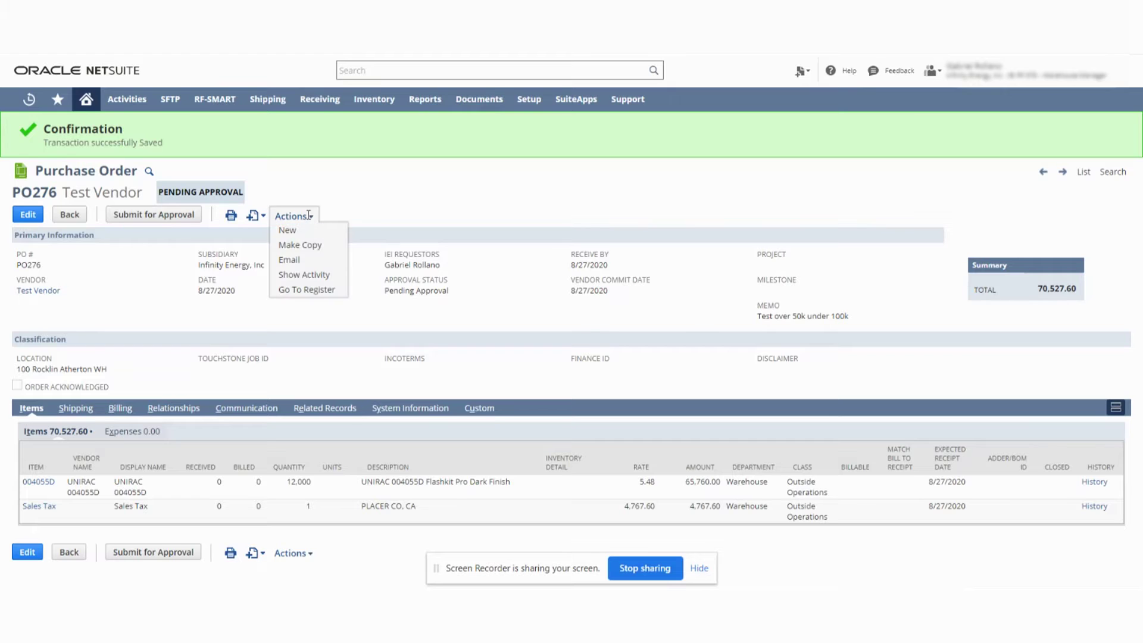
pyautogui.click(318, 244)
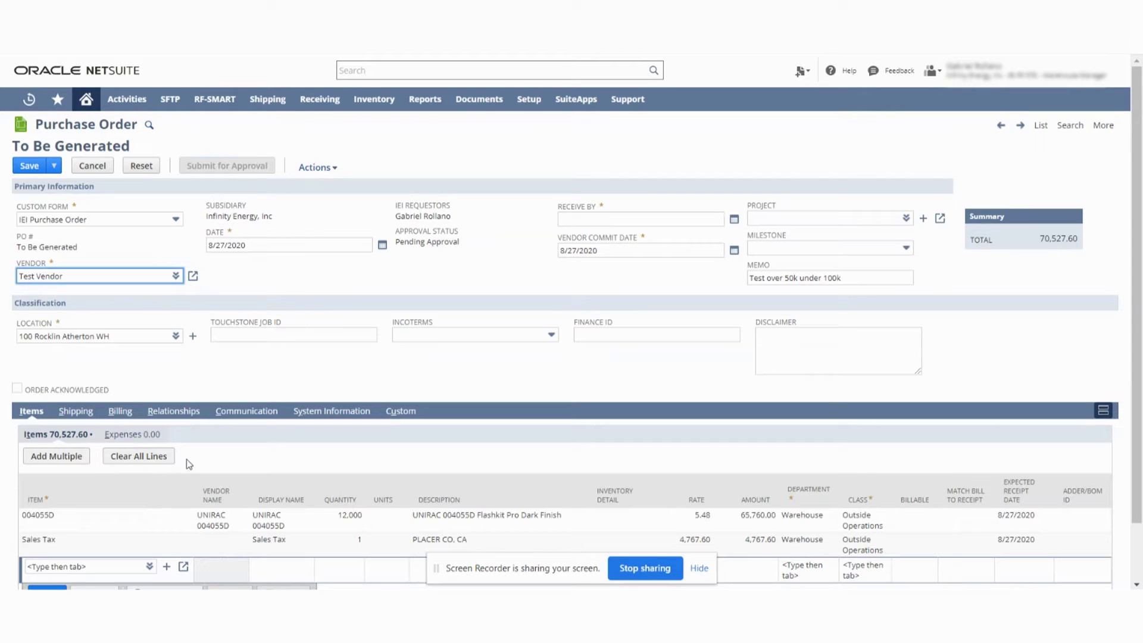
pyautogui.click(350, 515)
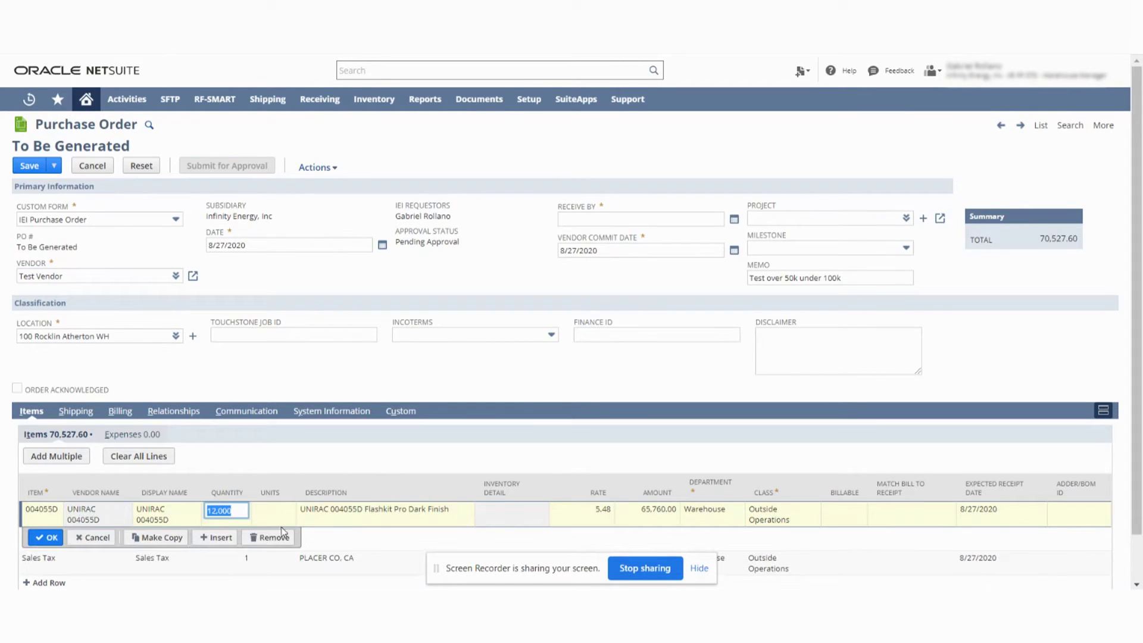
pyautogui.click(235, 511)
pyautogui.write('0')
pyautogui.click(248, 458)
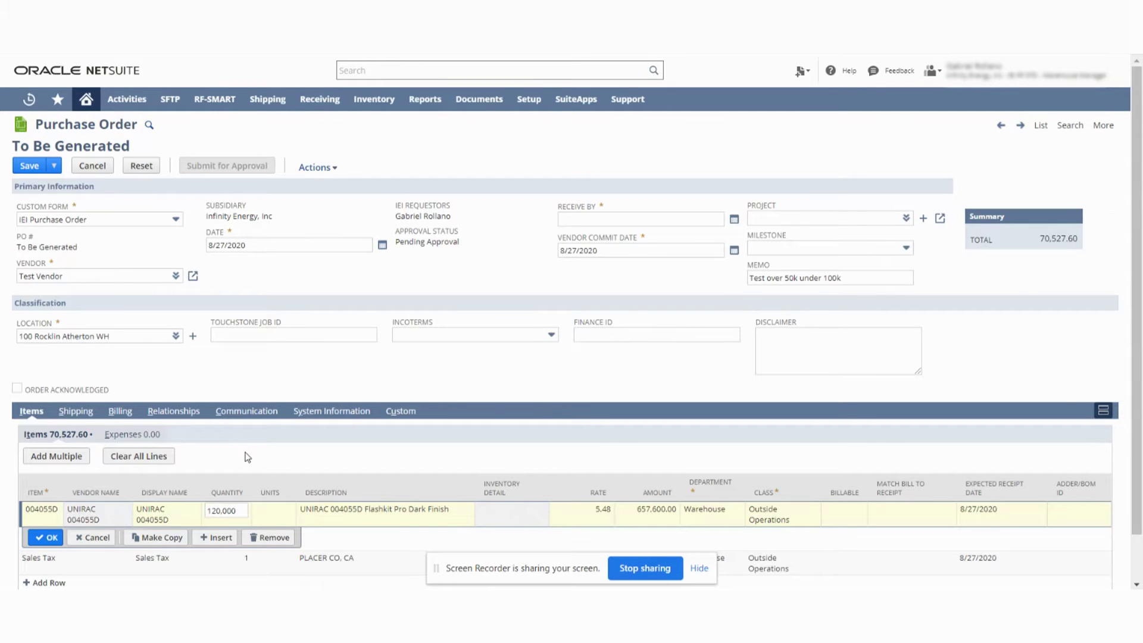
pyautogui.click(47, 537)
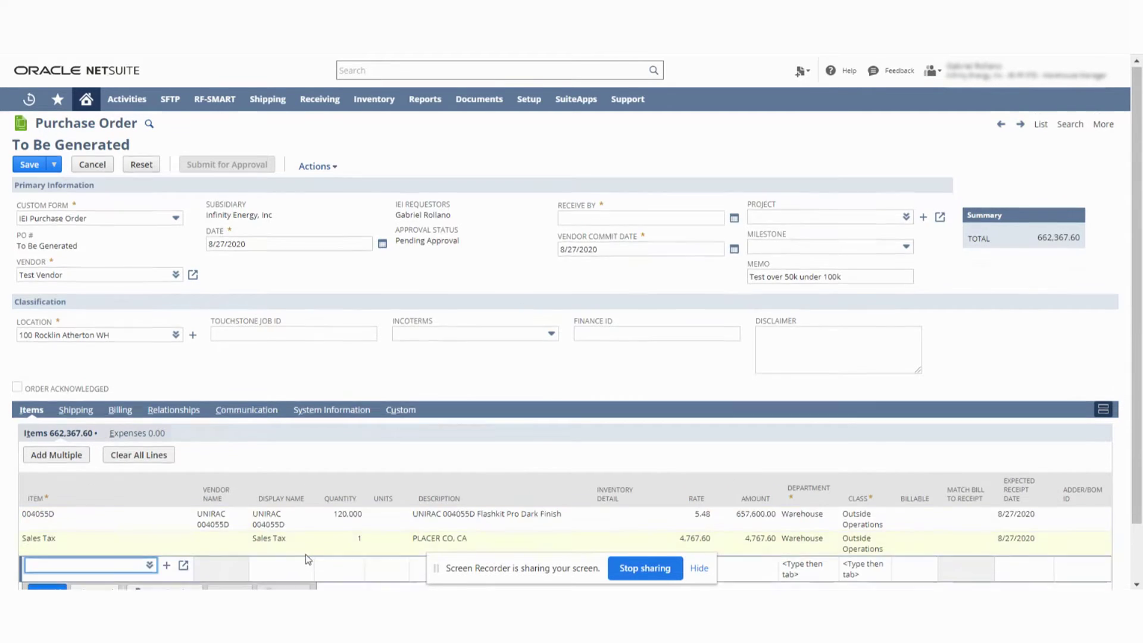
pyautogui.scroll(-1, 141, 413)
pyautogui.scroll(1, 122, 383)
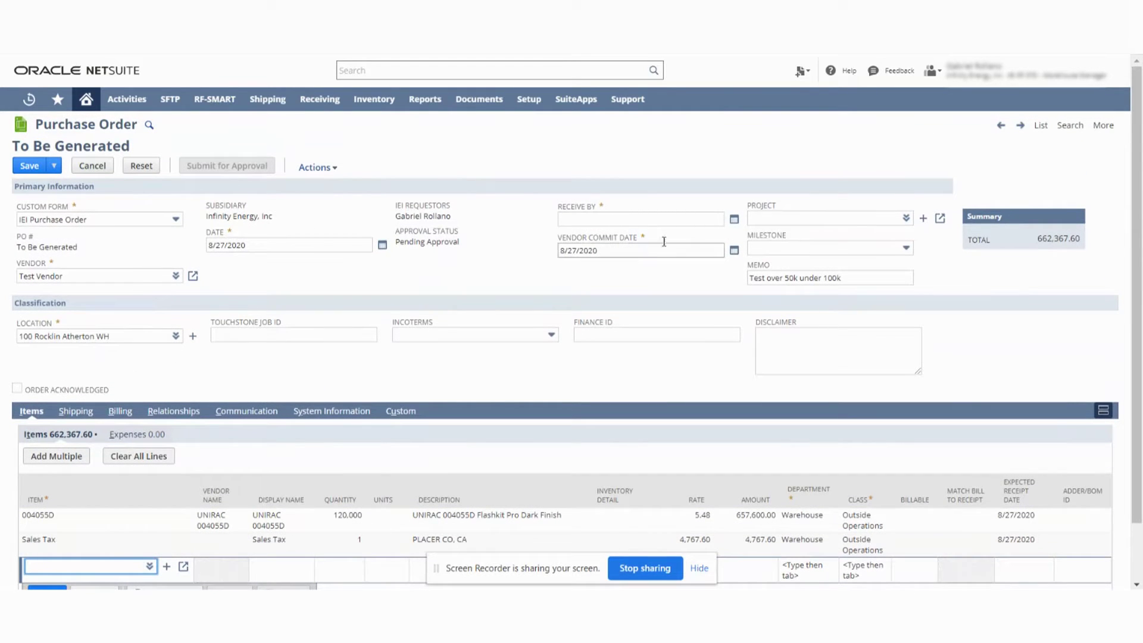
# Step: Set Receive By to 8/27/2020 and shorten the memo to 'Test over 100k'
pyautogui.click(705, 218)
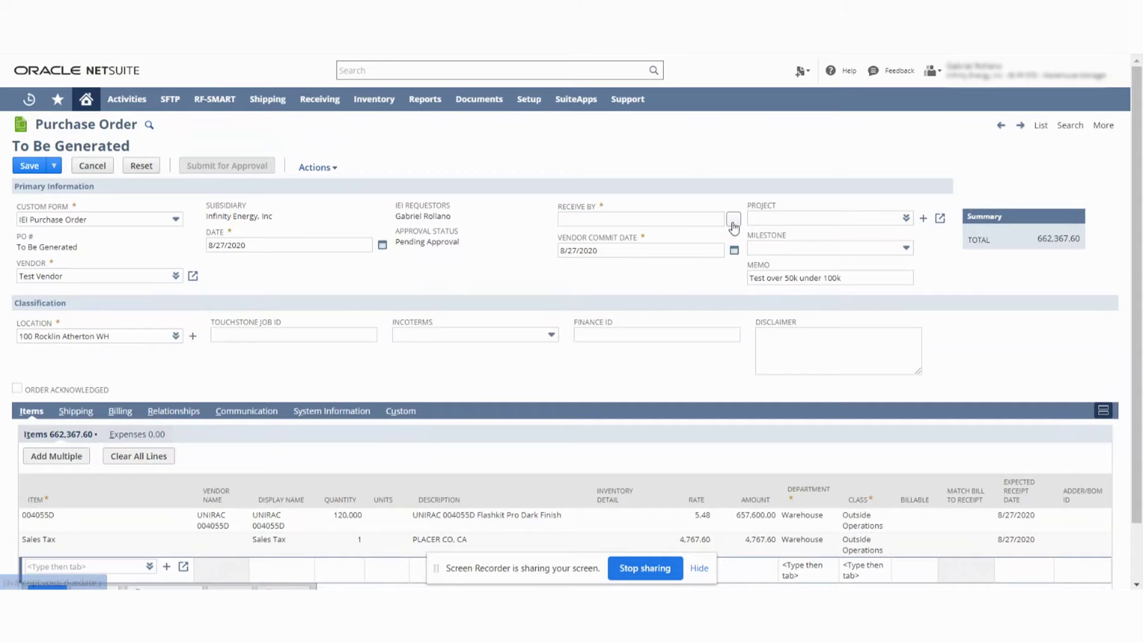
pyautogui.click(734, 219)
pyautogui.click(699, 316)
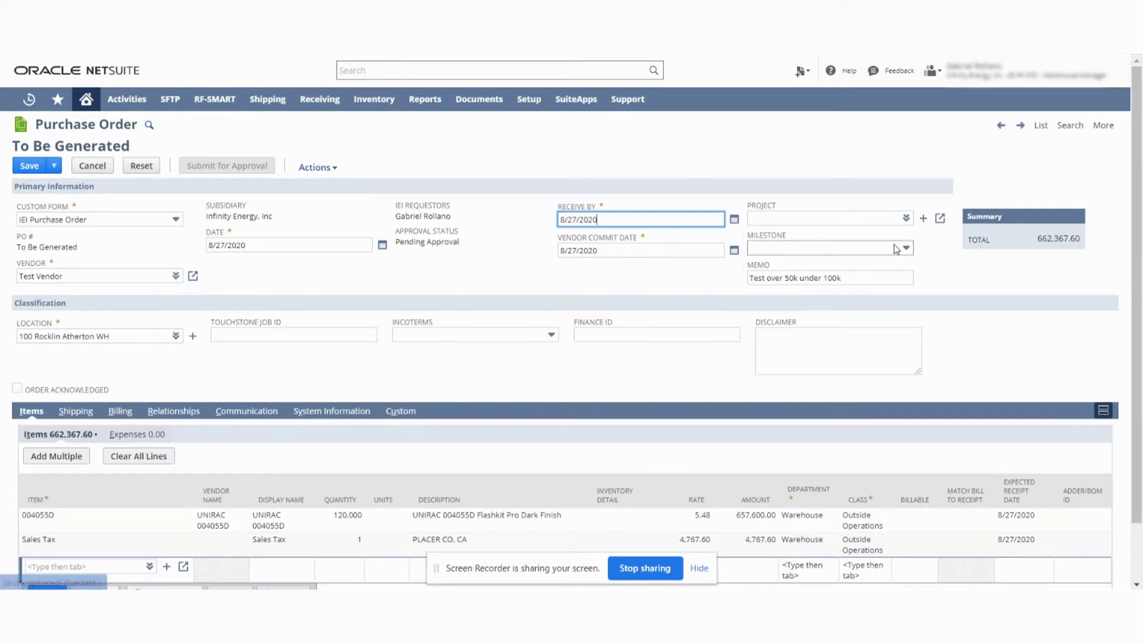
pyautogui.moveTo(822, 279); pyautogui.dragTo(784, 280)
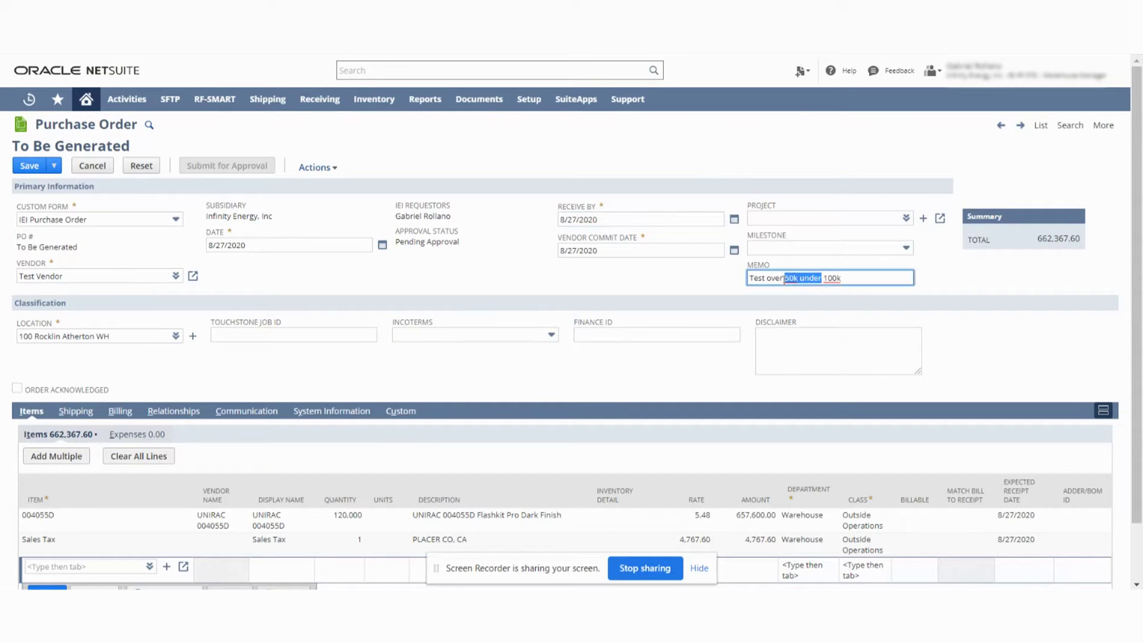
pyautogui.press('BackSpace')
# Step: Save with To Be E-mailed unchecked, creating PO277 pending approval
pyautogui.click(25, 169)
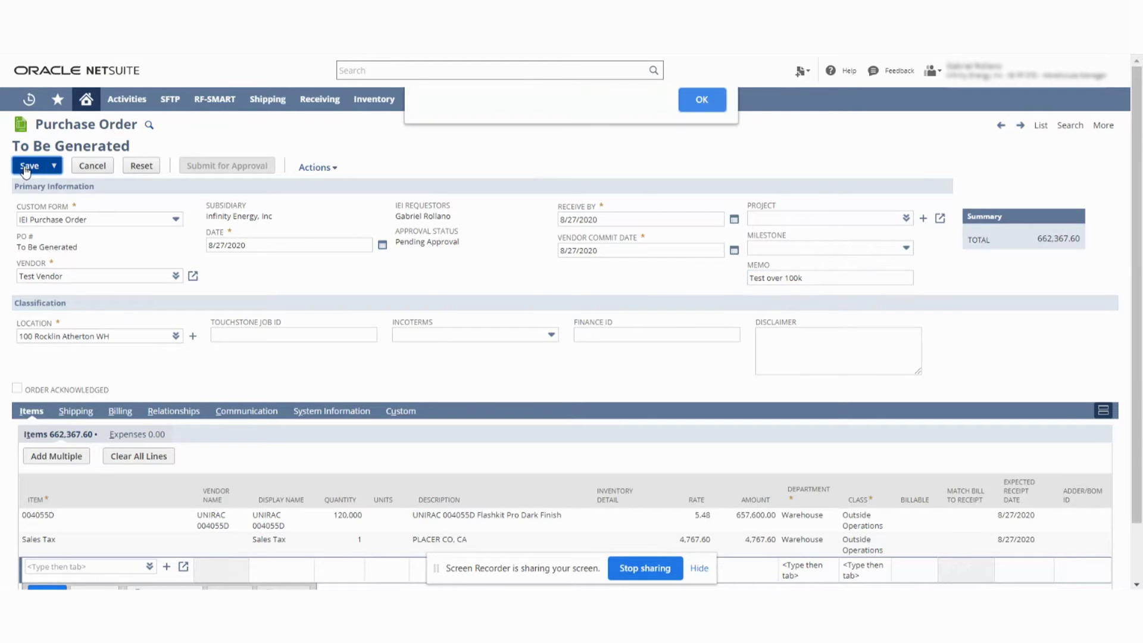
pyautogui.click(722, 108)
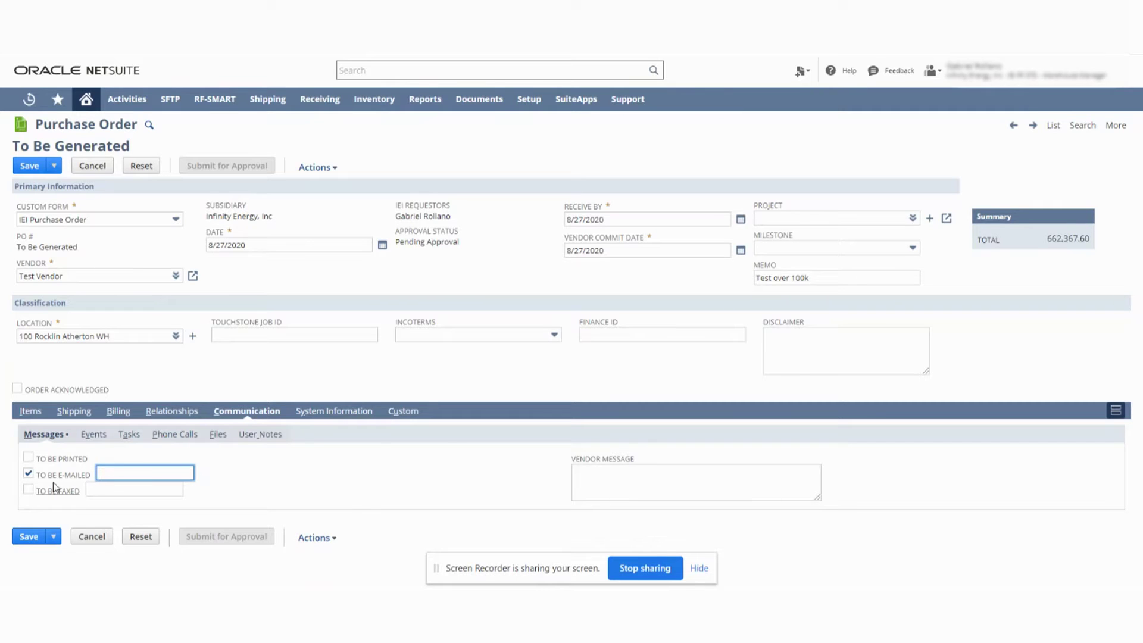
pyautogui.click(28, 484)
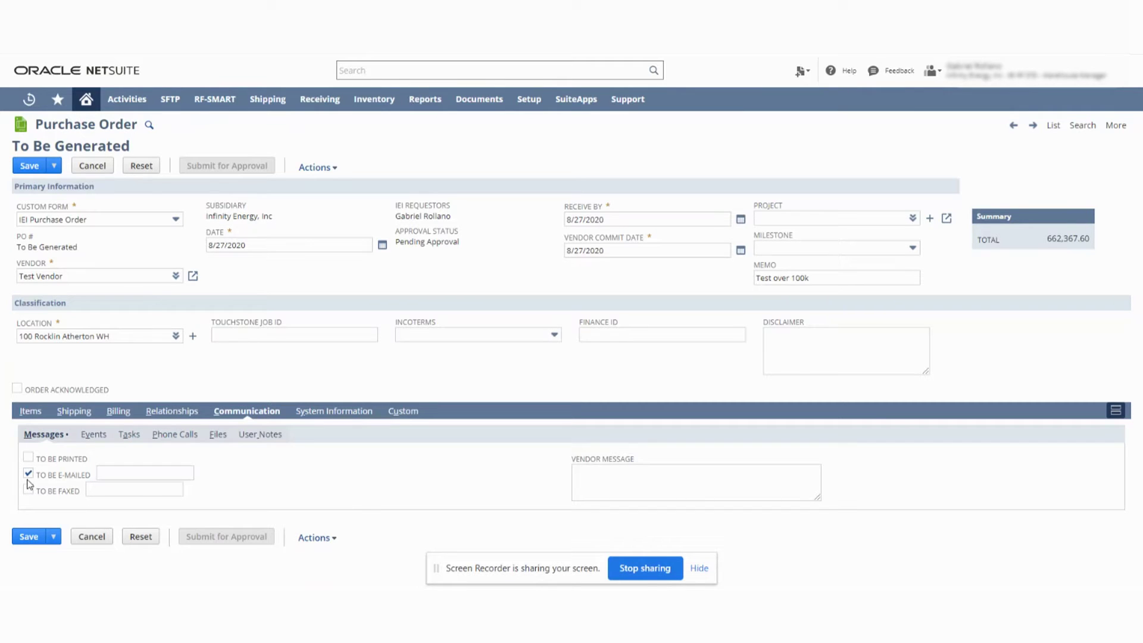
pyautogui.click(23, 539)
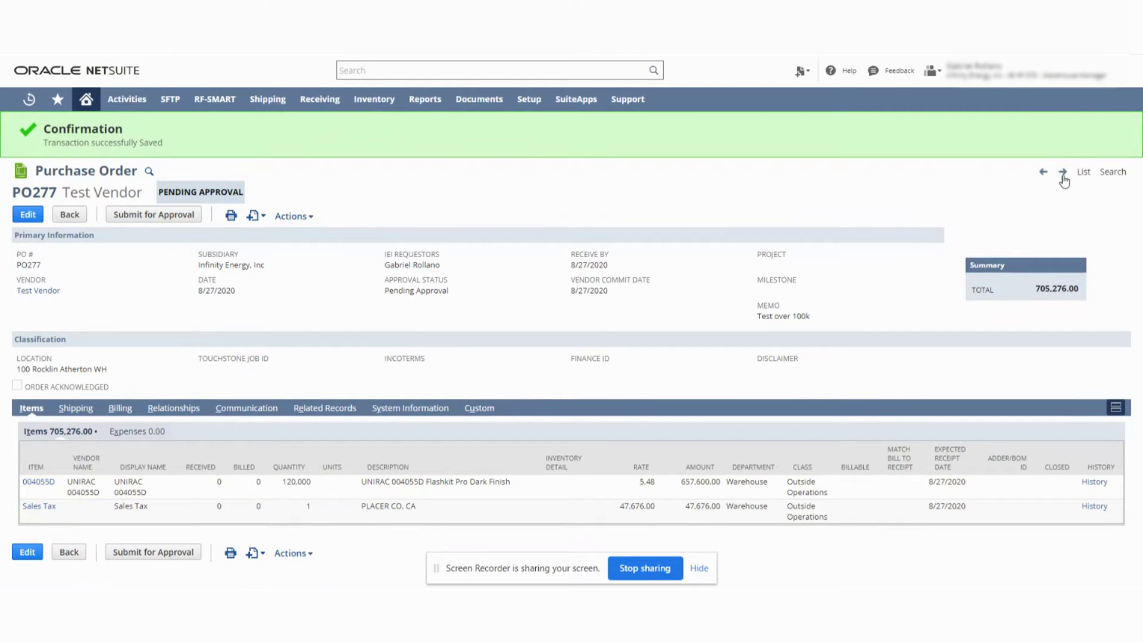
# Step: Open PO276 from the Purchase Orders list
pyautogui.click(154, 215)
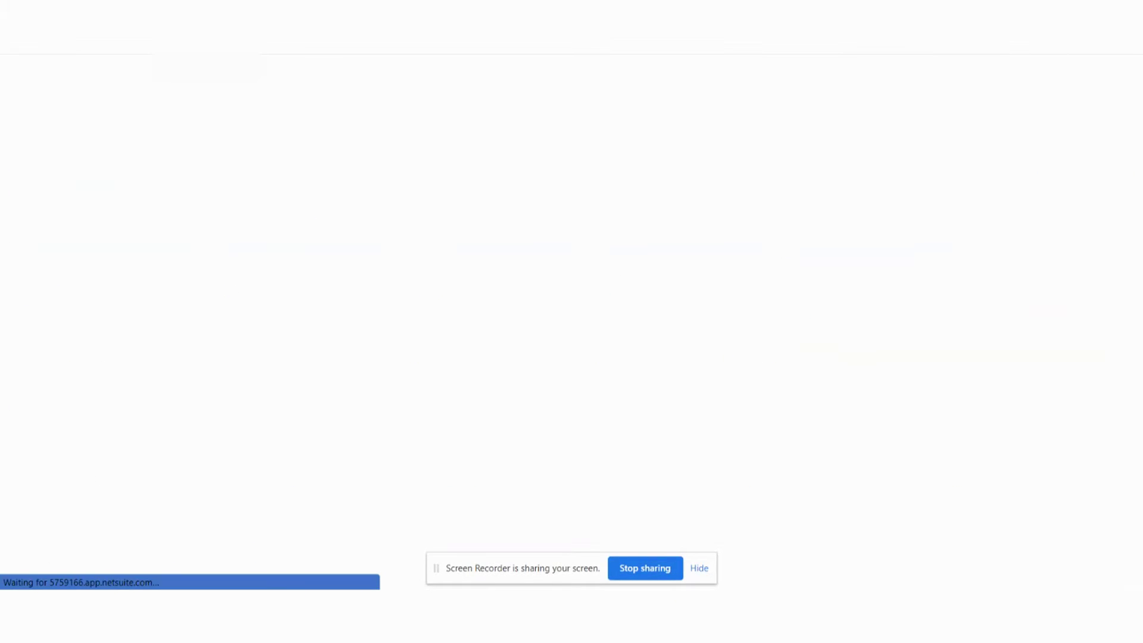
pyautogui.click(700, 570)
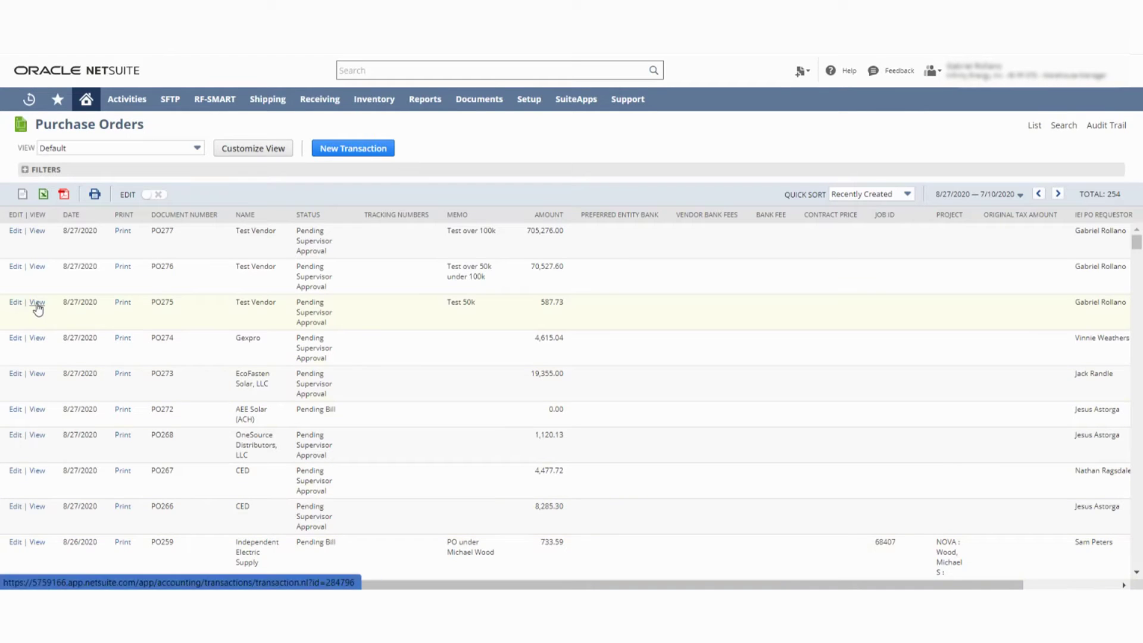
pyautogui.click(42, 269)
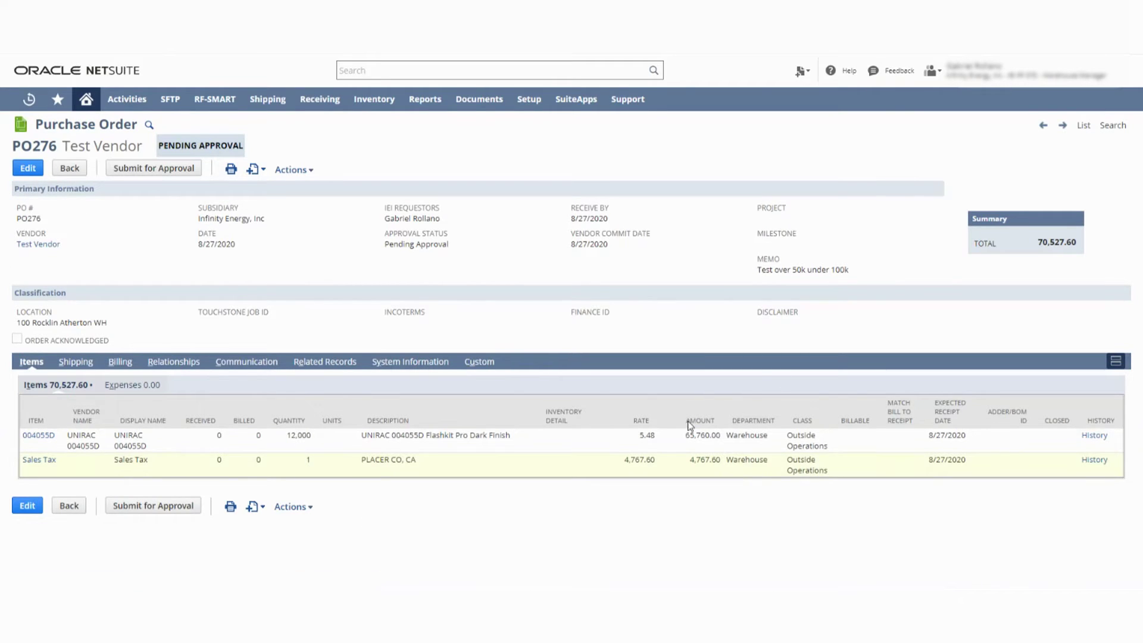
# Step: Submit PO276 for approval, then submit PO275, which becomes approved and pending receipt
pyautogui.click(173, 172)
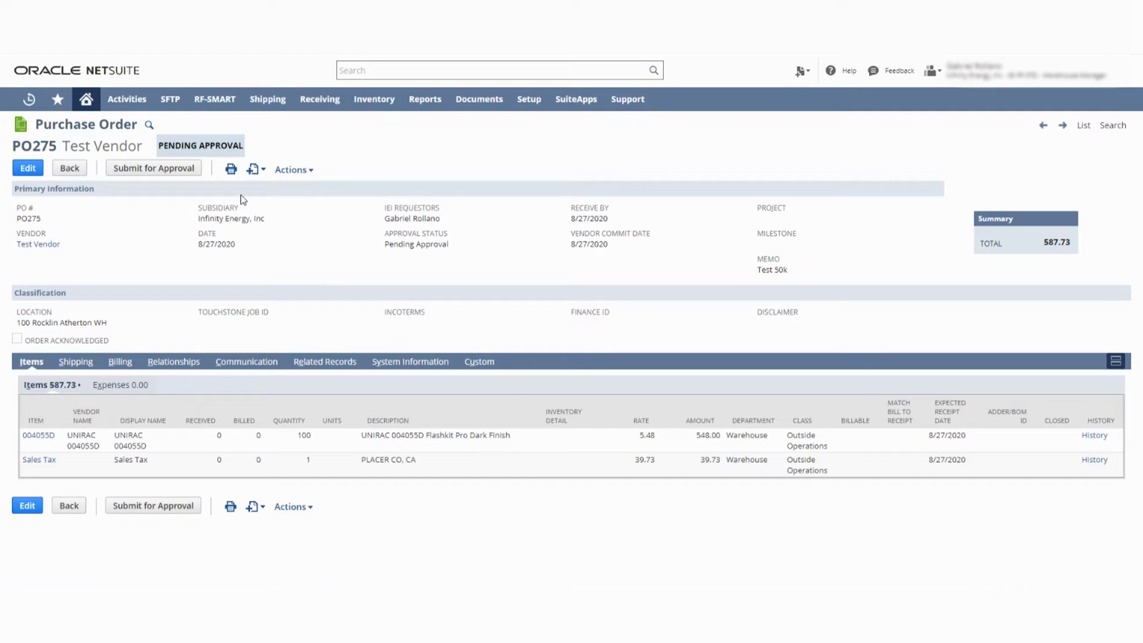
pyautogui.click(143, 169)
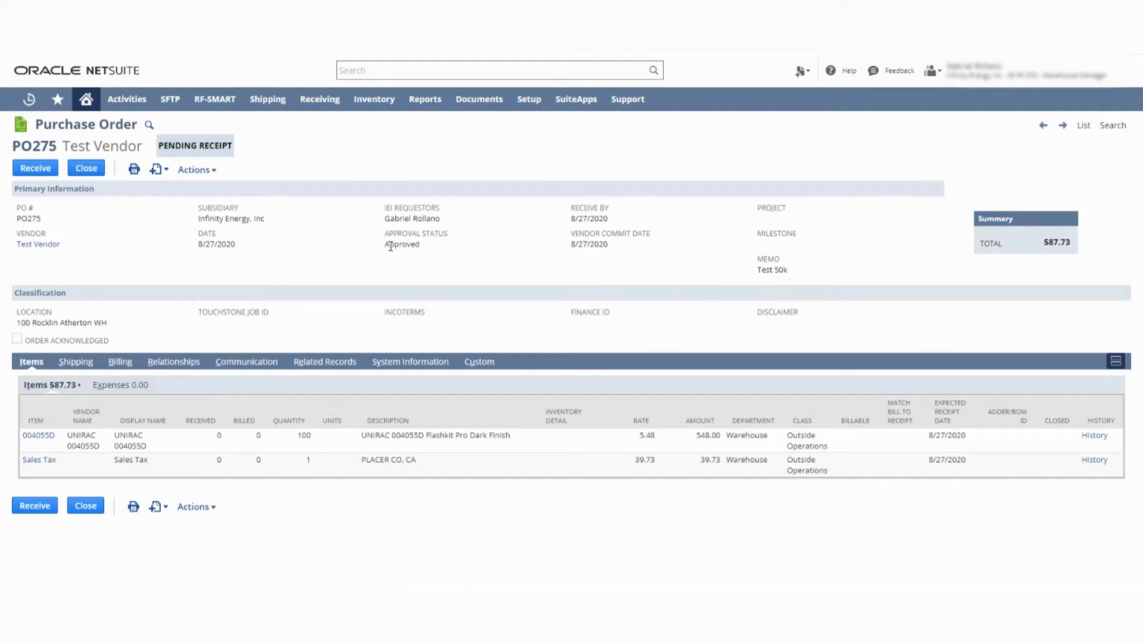
pyautogui.moveTo(388, 244); pyautogui.dragTo(434, 237)
# Step: Receive PO275 with memo 'Test' as item receipt IR311, then return to PO275
pyautogui.click(434, 238)
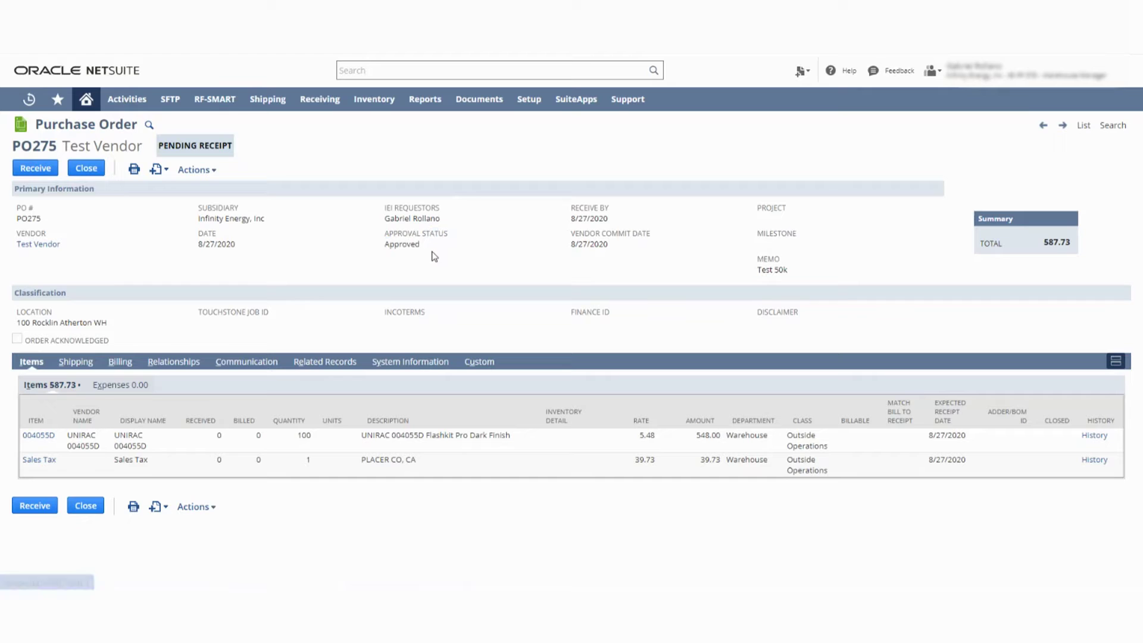
pyautogui.click(33, 173)
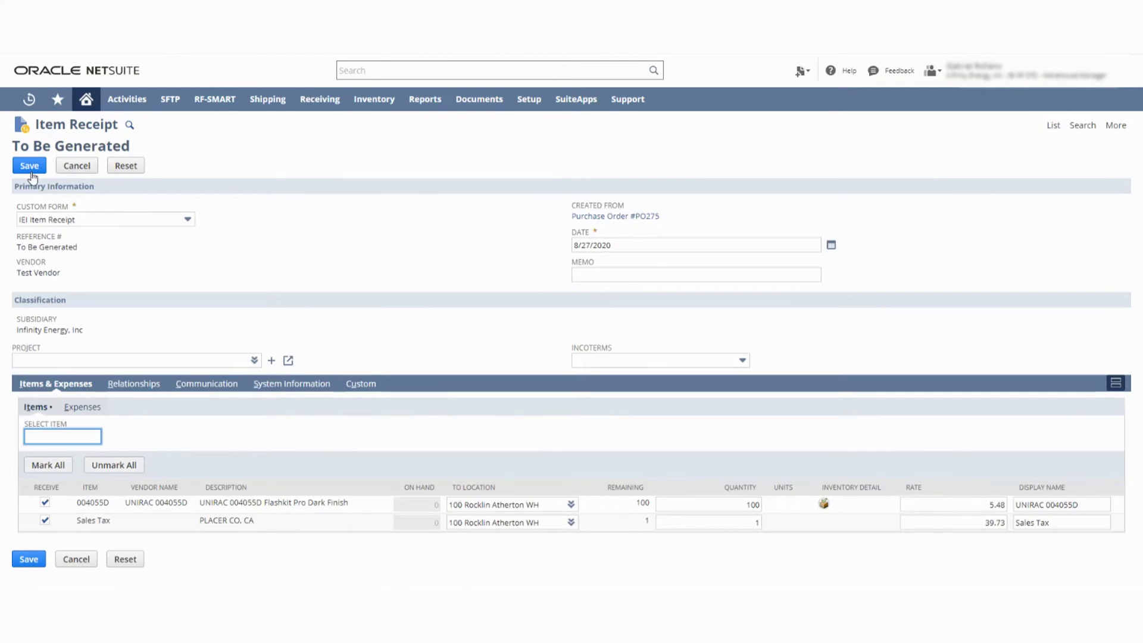
pyautogui.click(656, 280)
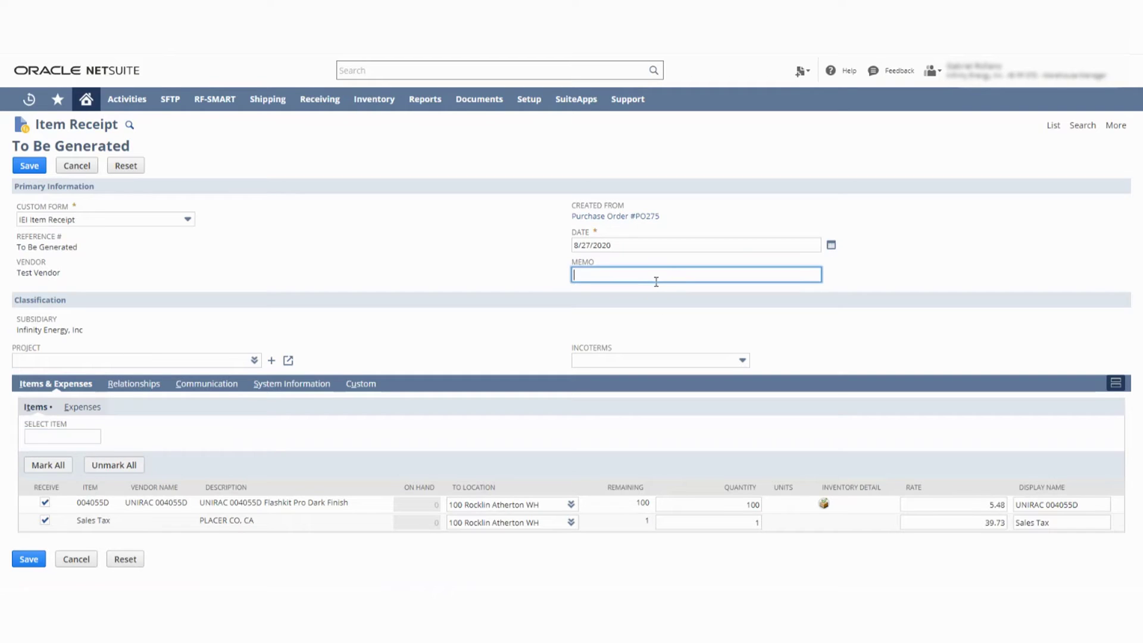
pyautogui.write('Test')
pyautogui.click(30, 166)
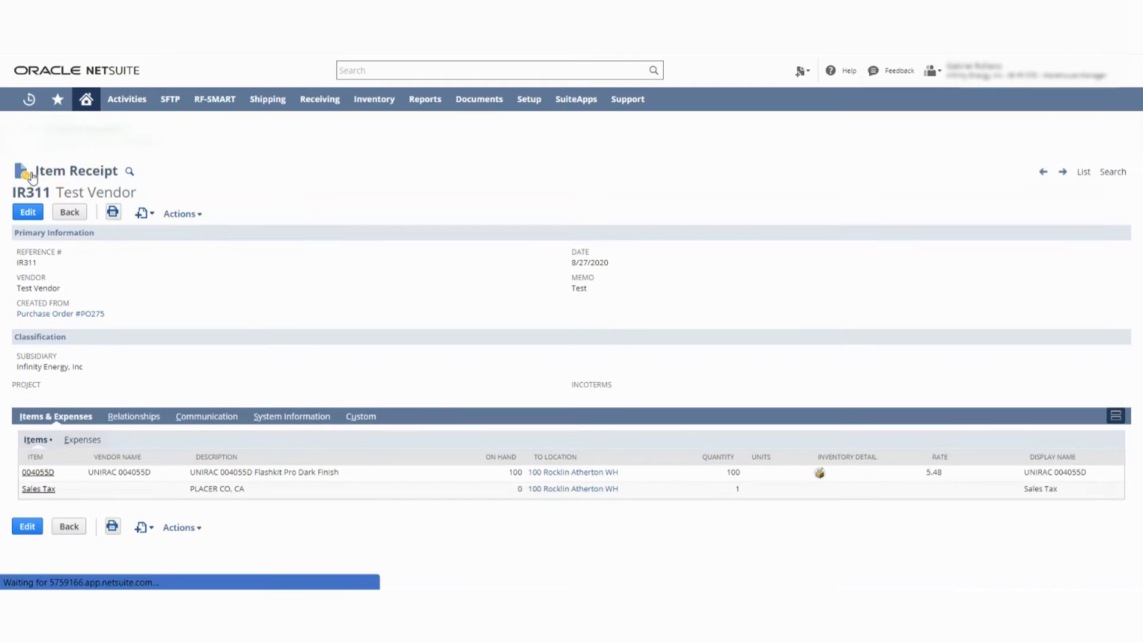
pyautogui.click(95, 316)
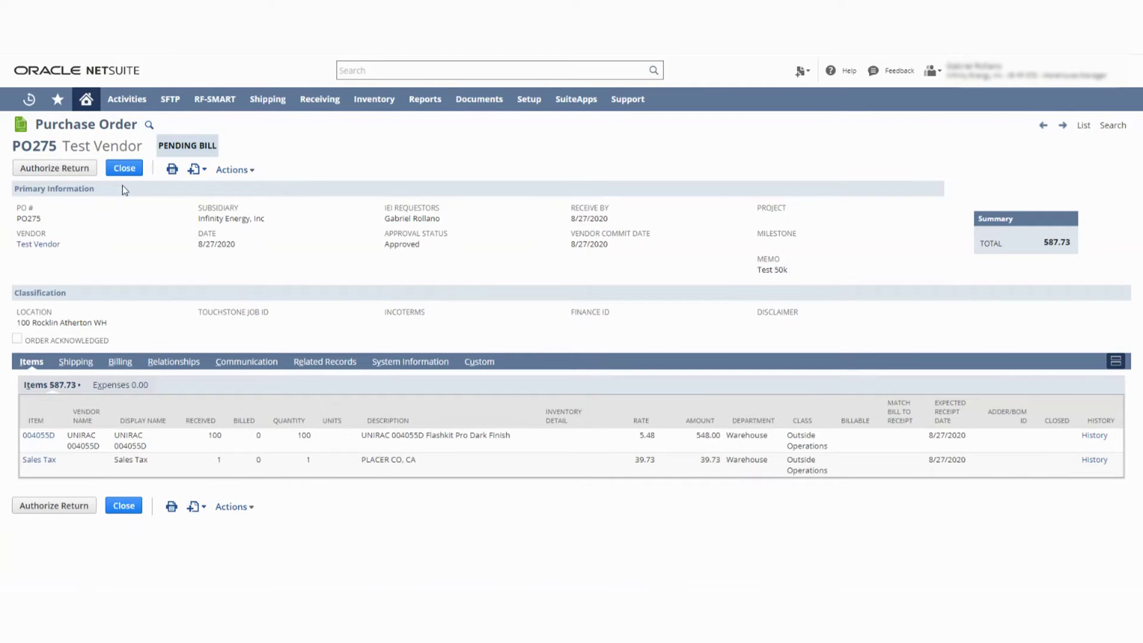
# Step: Reopen PO276 and show its messages, including the Approve Purchase Order e-mail from 8/27/2020
pyautogui.moveTo(234, 170)
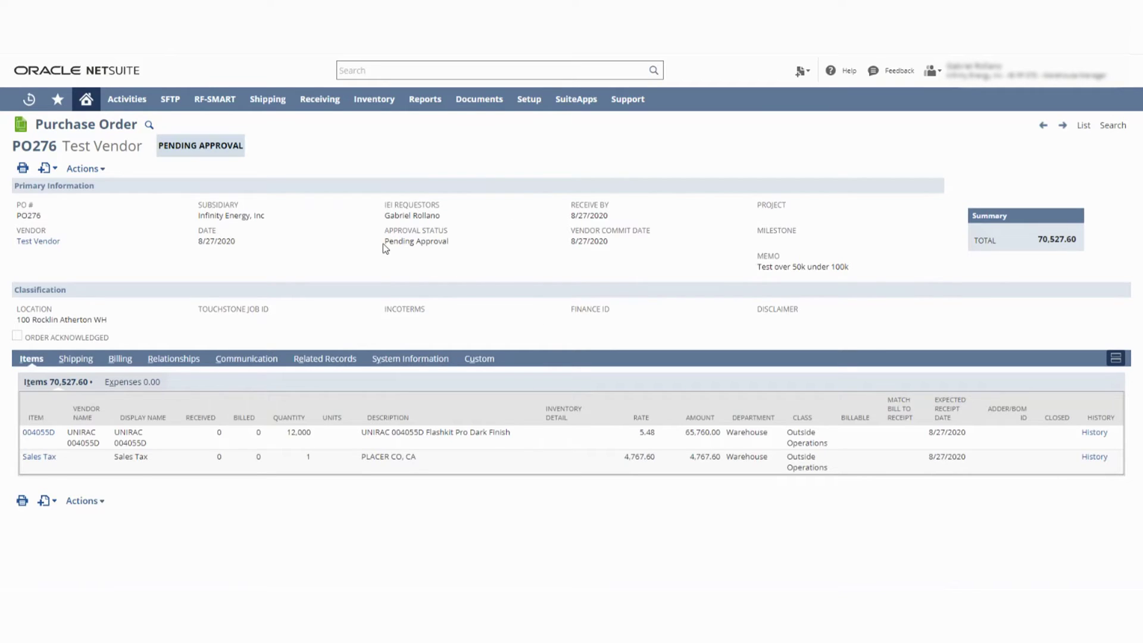
pyautogui.moveTo(383, 244); pyautogui.dragTo(444, 243)
pyautogui.click(462, 243)
pyautogui.click(232, 364)
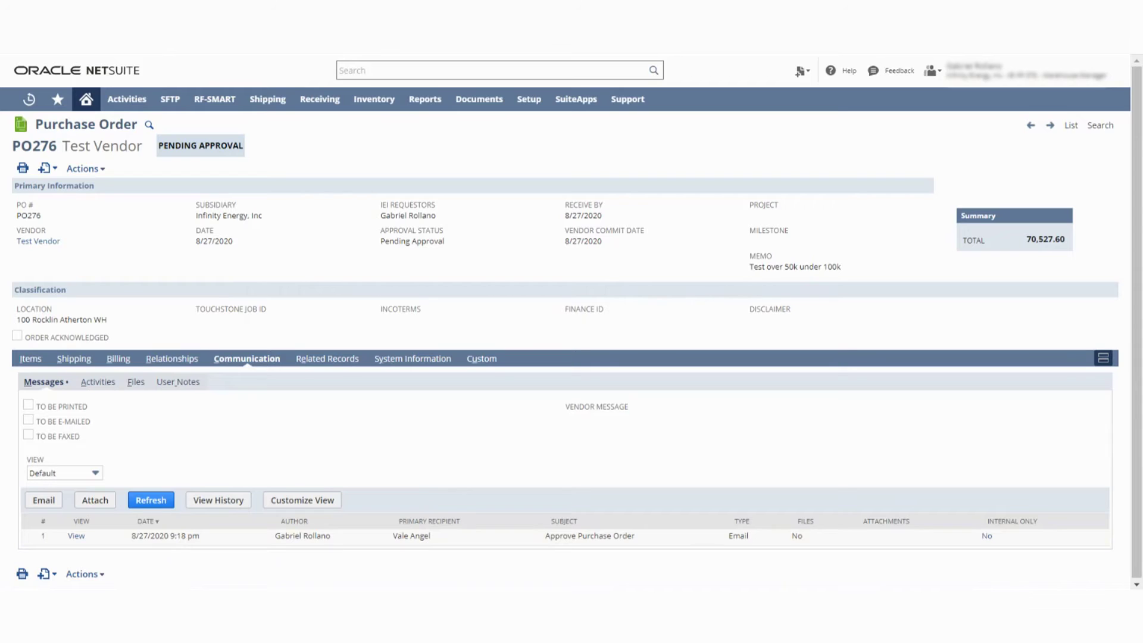
# Step: View PO276's Approve Purchase Order e-mail ($70,527.60), then return to the PO277 record
pyautogui.click(76, 536)
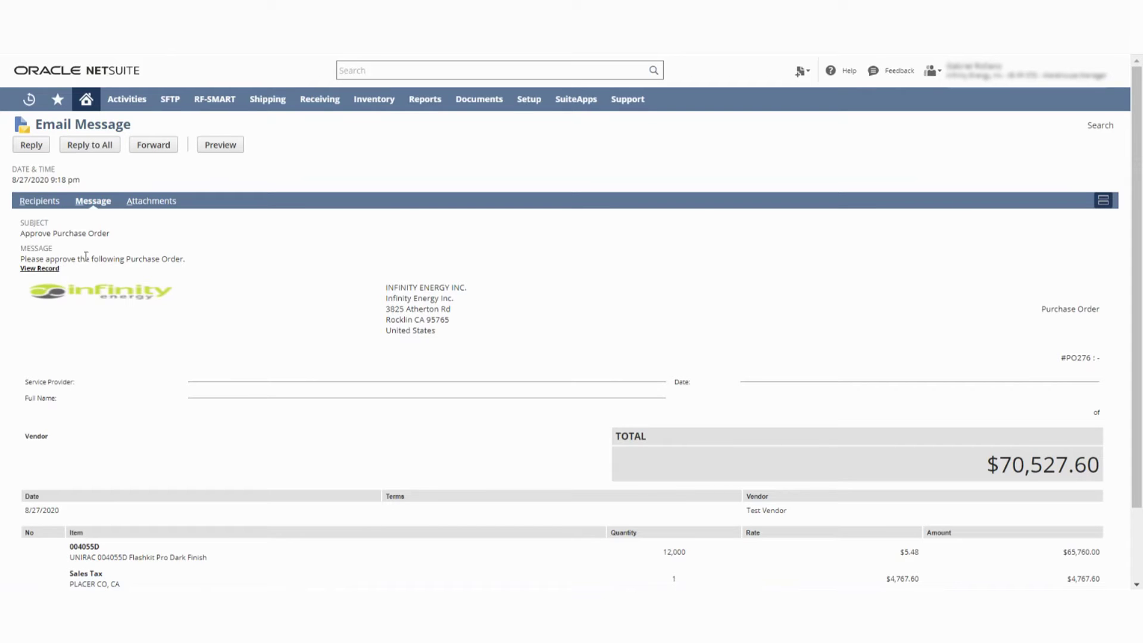
pyautogui.scroll(-3, 158, 398)
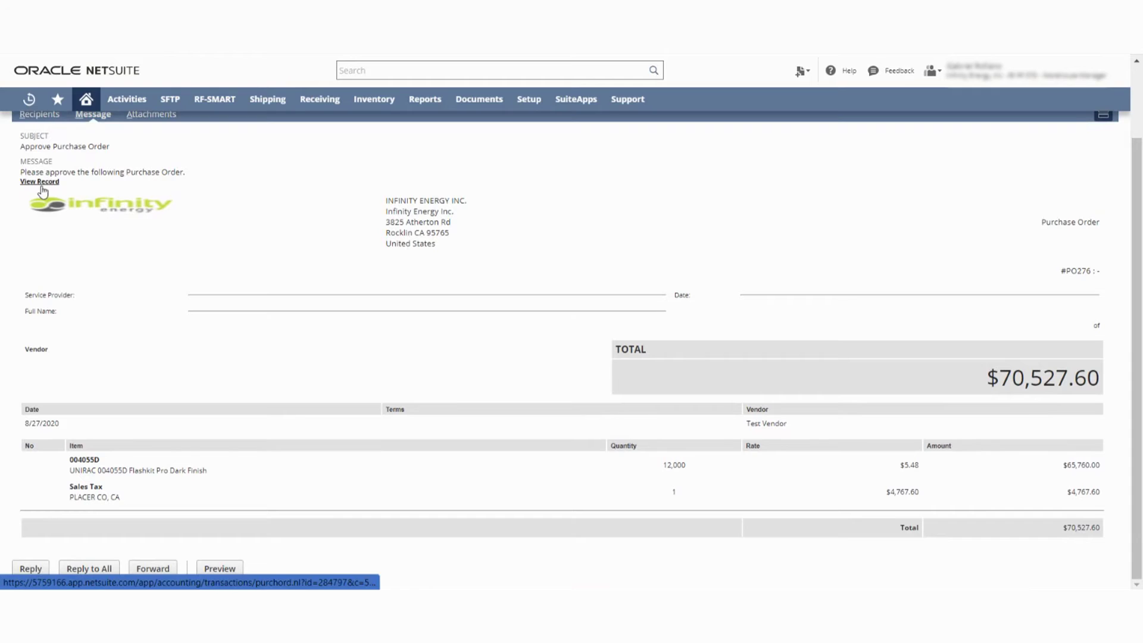
pyautogui.click(41, 182)
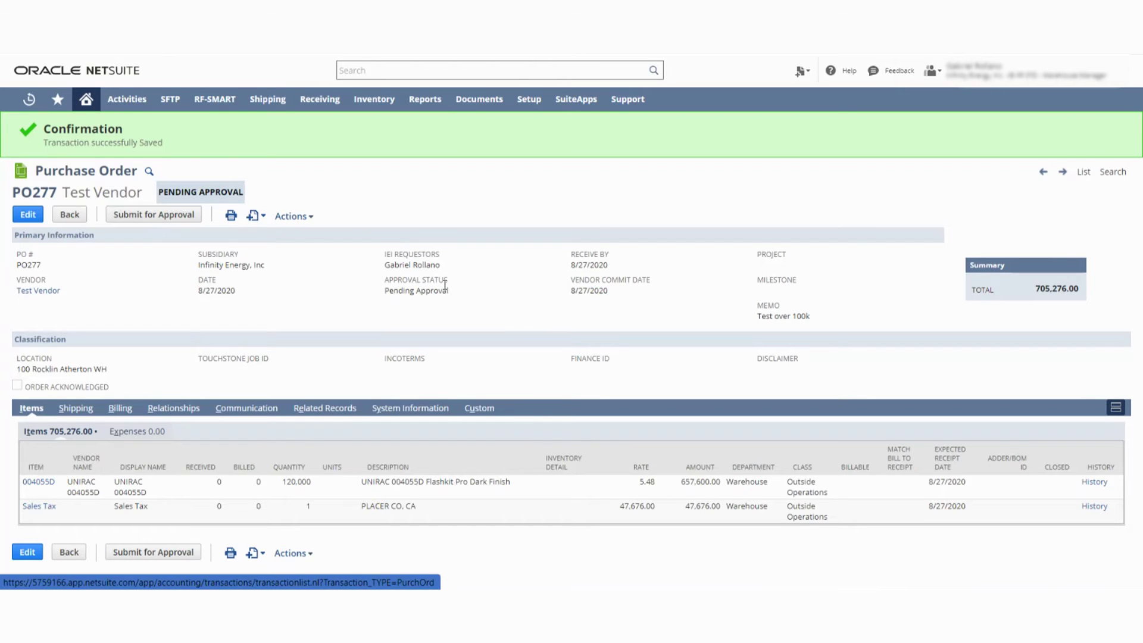
# Step: Submit PO277 for approval and review its Purchase Order Approval e-mails in the messages list
pyautogui.click(143, 219)
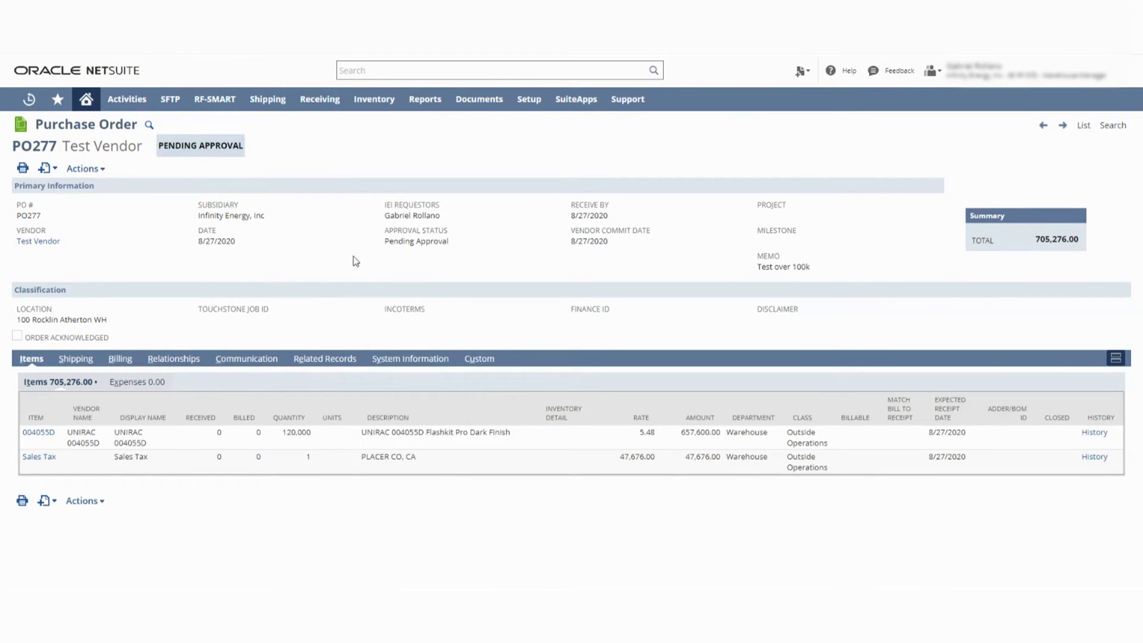
pyautogui.click(253, 362)
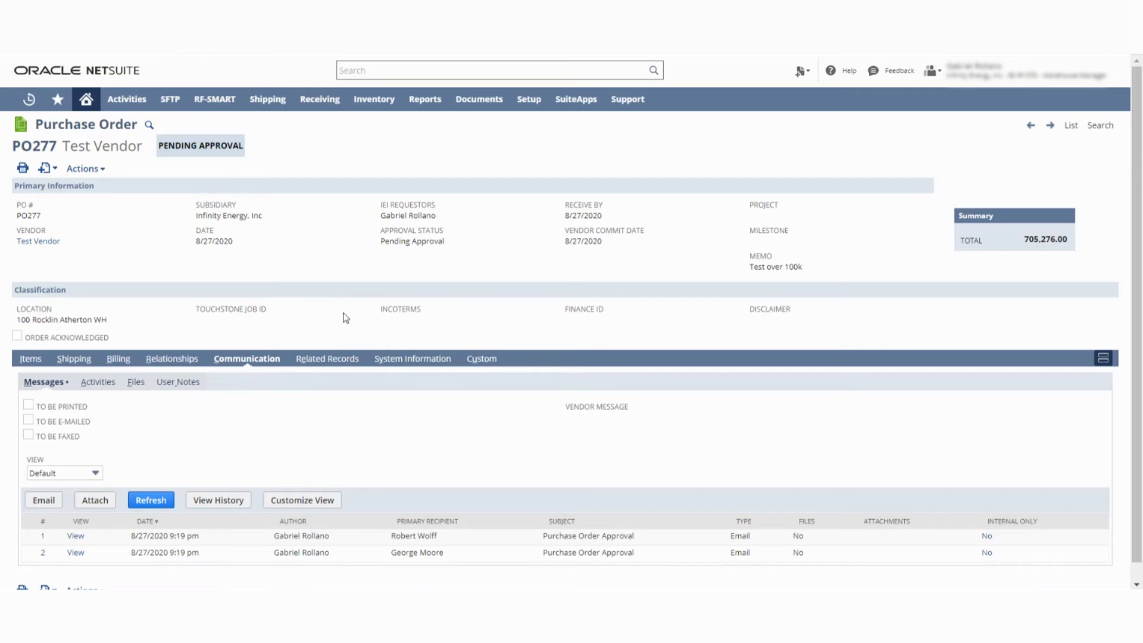
pyautogui.scroll(-1, 419, 474)
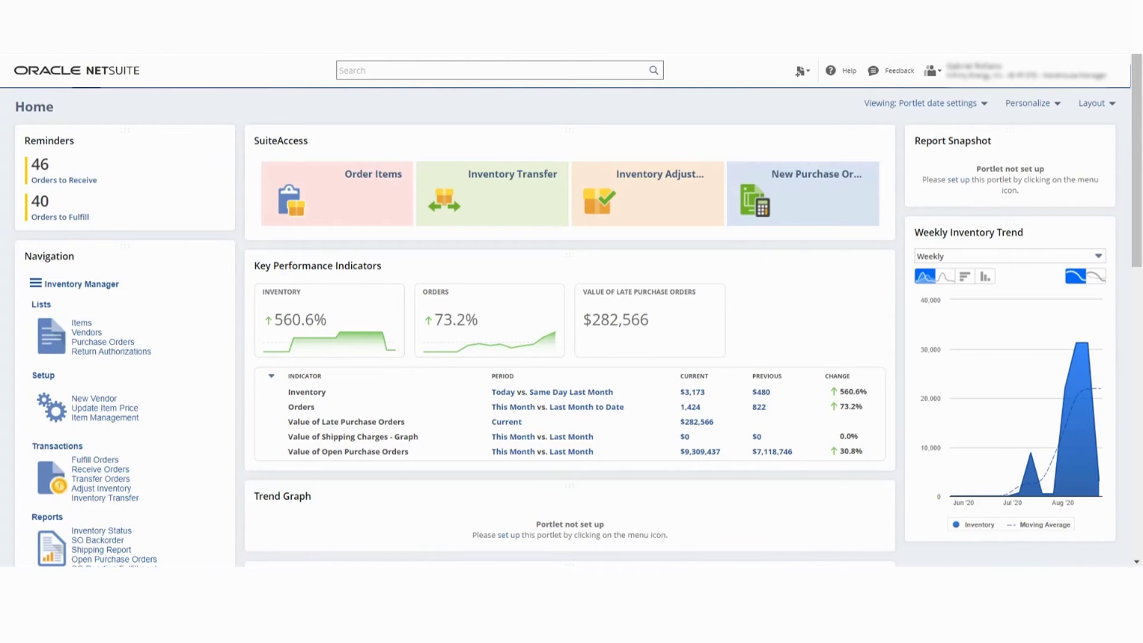
# Step: Open the Purchase Orders list via Create New > Purchase Order, with PO277 and PO276 on top
pyautogui.moveTo(917, 94)
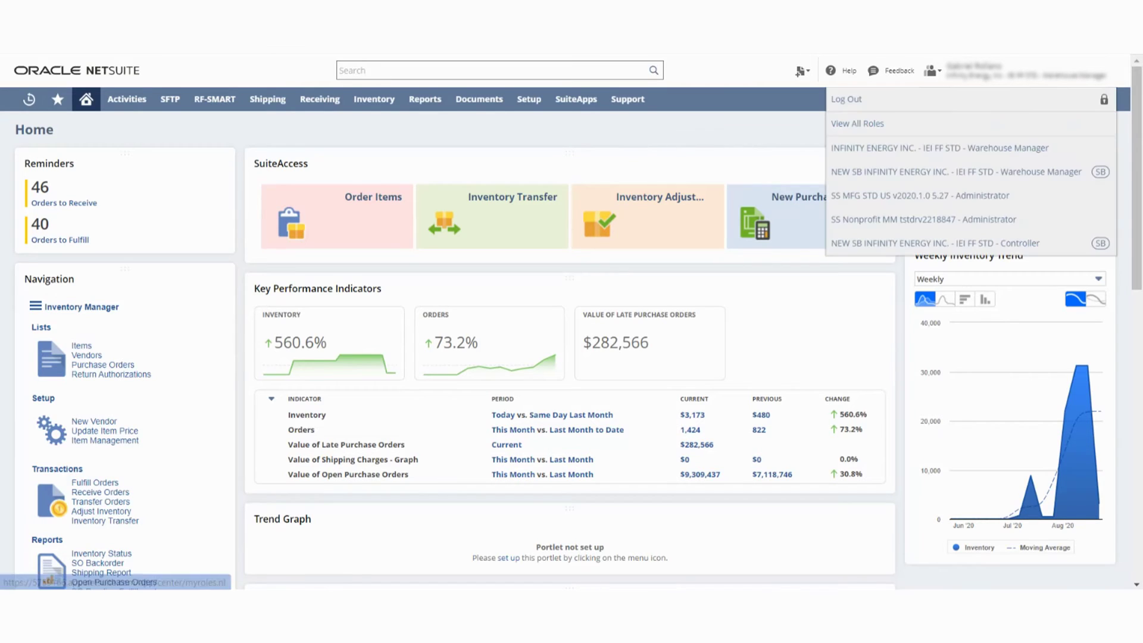
pyautogui.moveTo(801, 71)
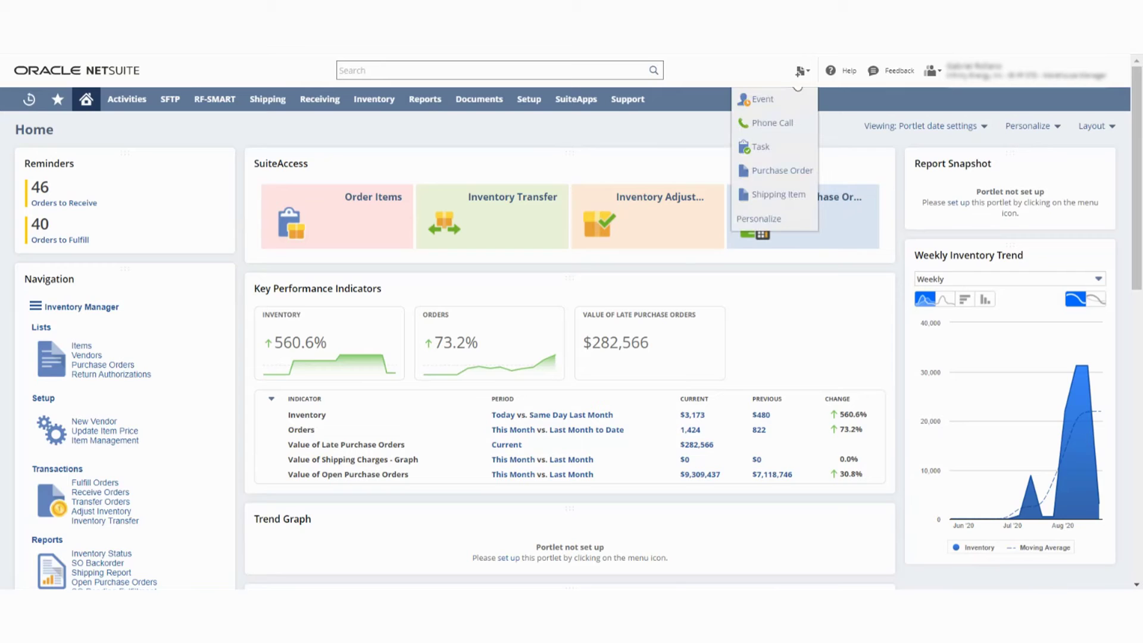
pyautogui.click(782, 172)
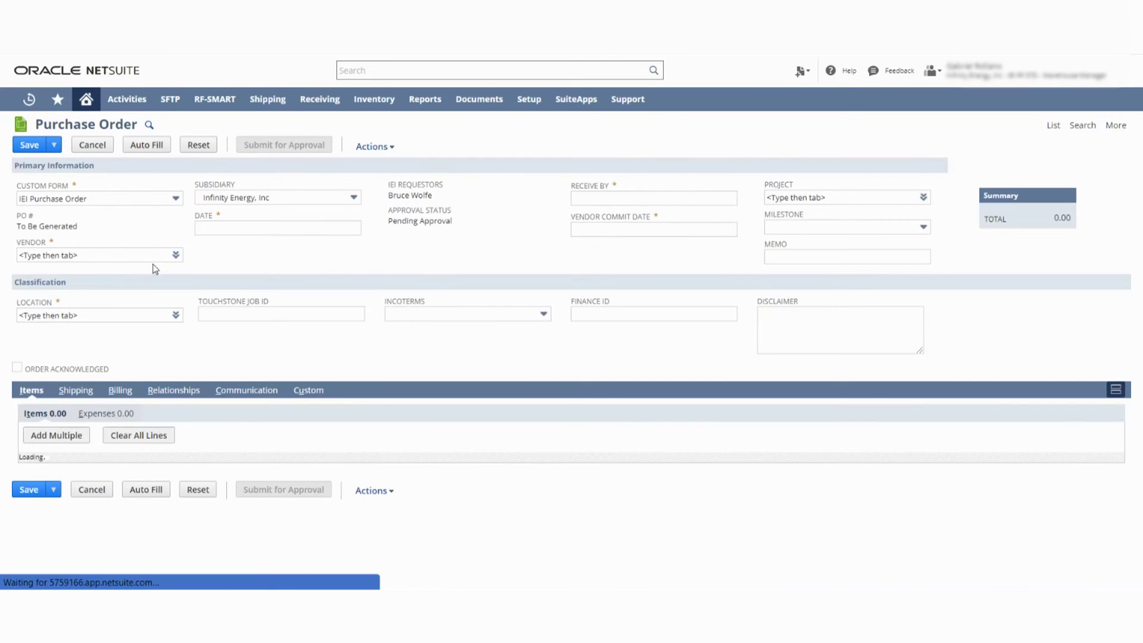
pyautogui.click(1053, 126)
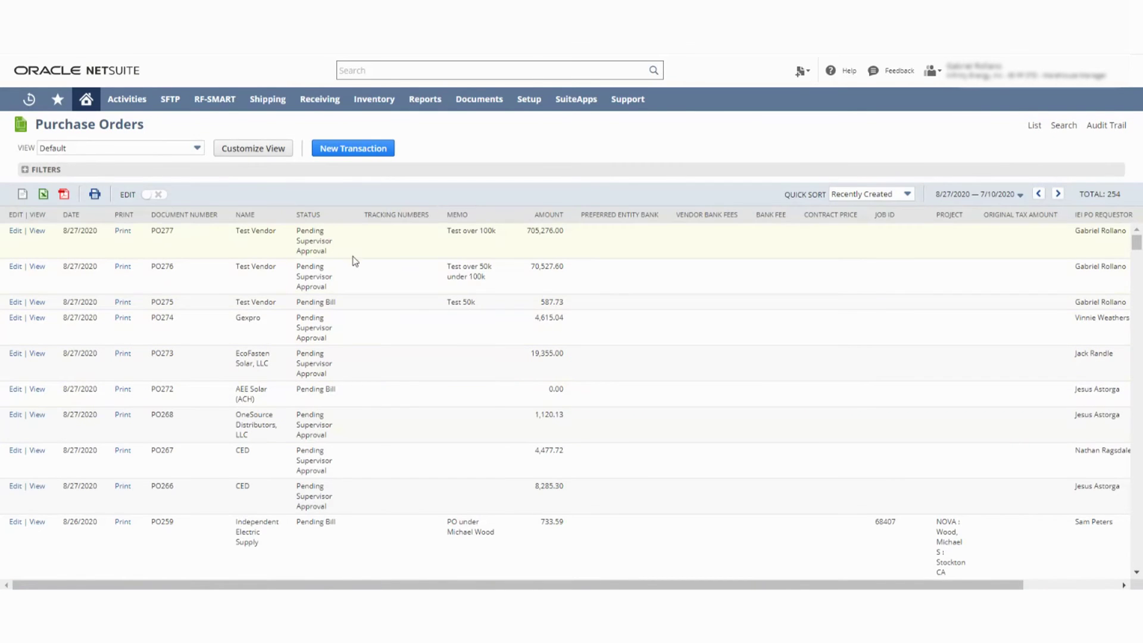
# Step: Open PO276 and reject it, confirming its approval status shows Rejected
pyautogui.click(36, 270)
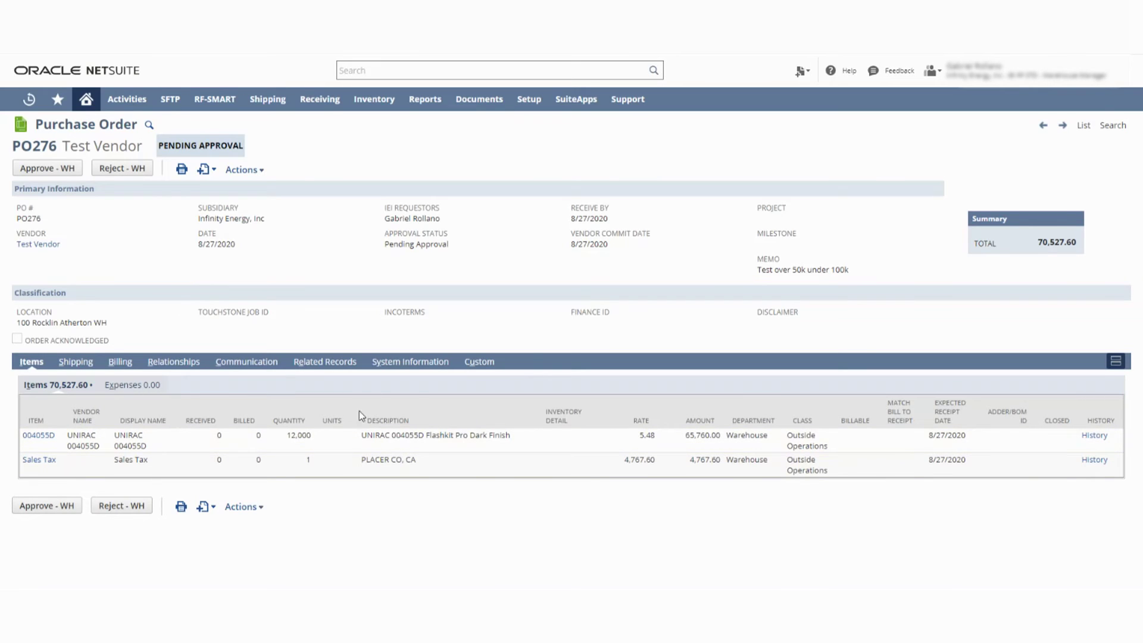
pyautogui.click(122, 170)
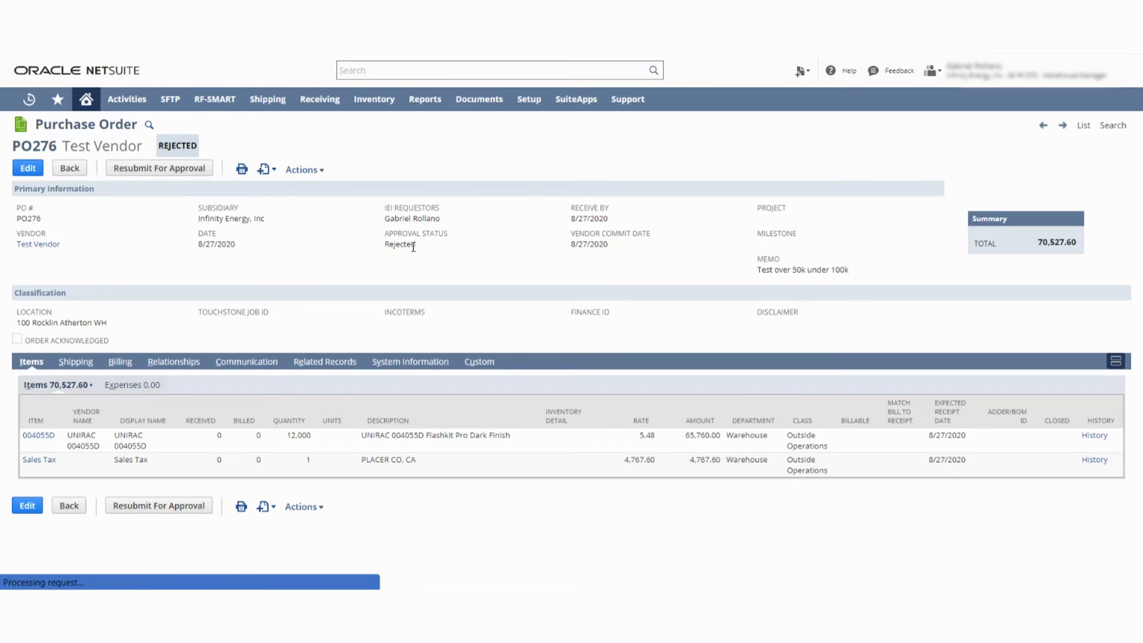
pyautogui.moveTo(413, 247); pyautogui.dragTo(196, 245)
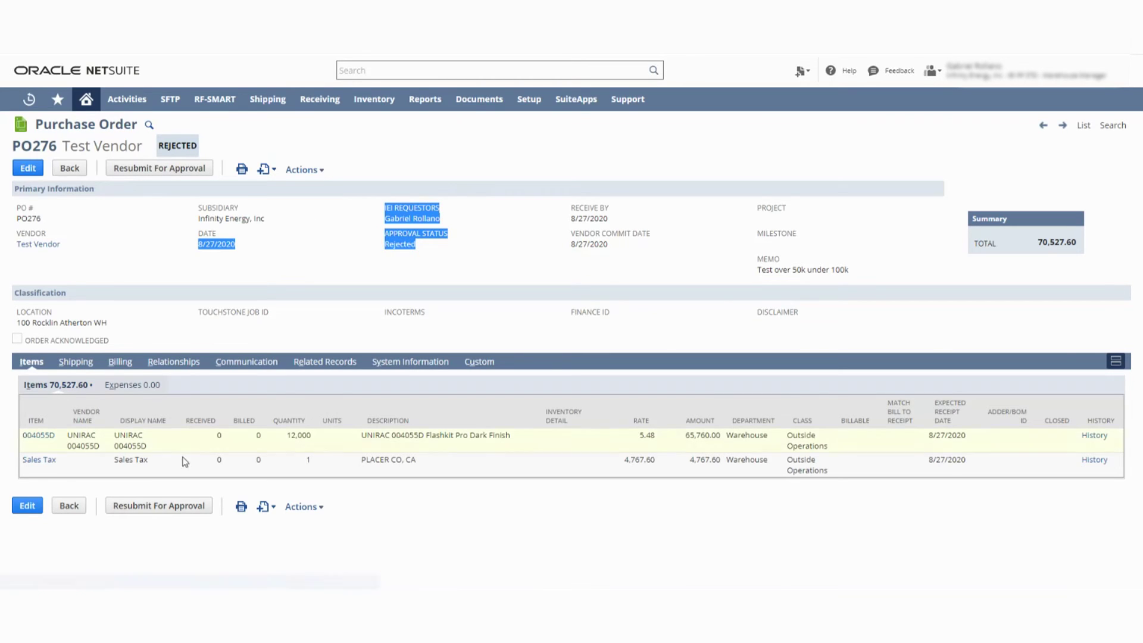
# Step: View the Rejected Purchase Order e-mail in PO276's messages, then return to the record
pyautogui.click(243, 369)
pyautogui.scroll(-1, 237, 417)
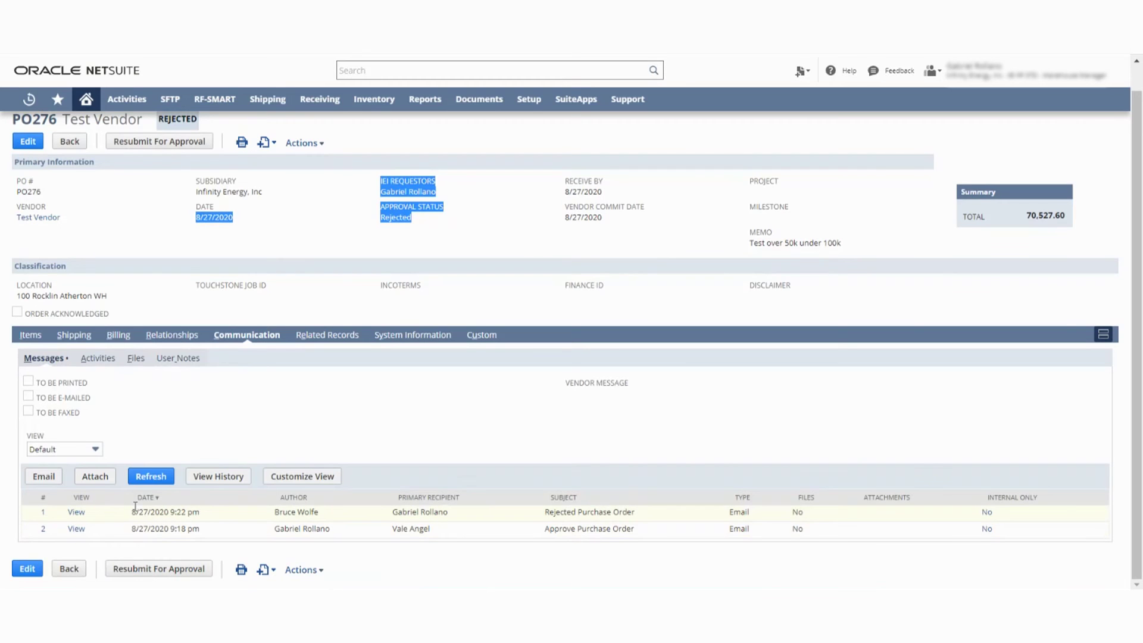
pyautogui.click(75, 513)
pyautogui.hotkey('alt', 'Left')
pyautogui.scroll(1, 357, 256)
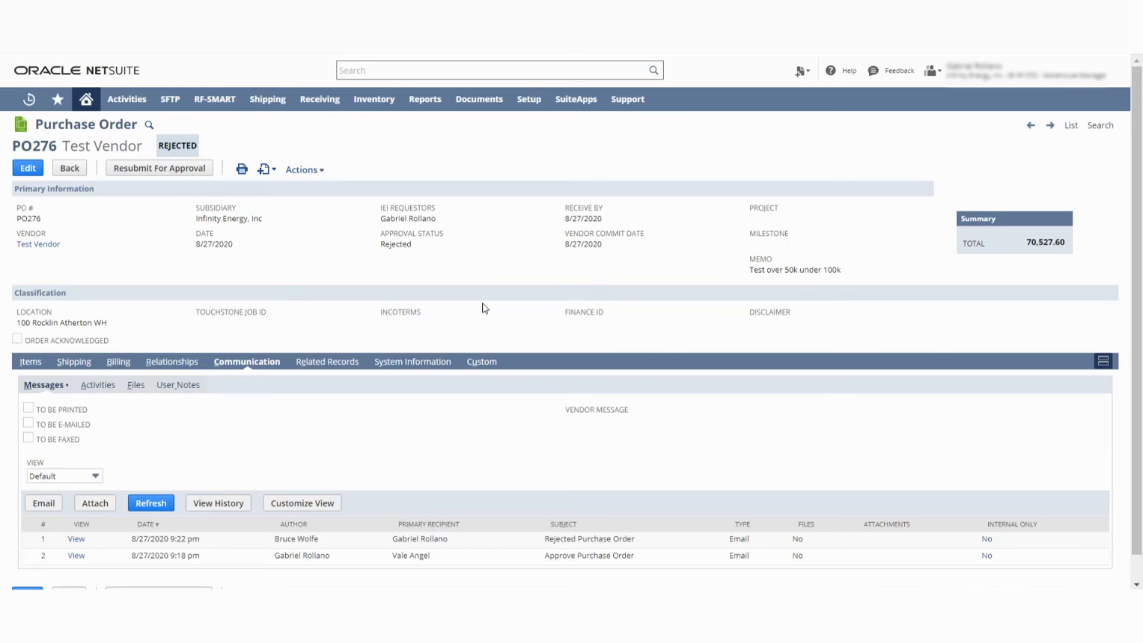
# Step: Resubmit PO276 for approval and confirm the new Approve Purchase Order e-mail logged at 9:23 pm
pyautogui.click(170, 168)
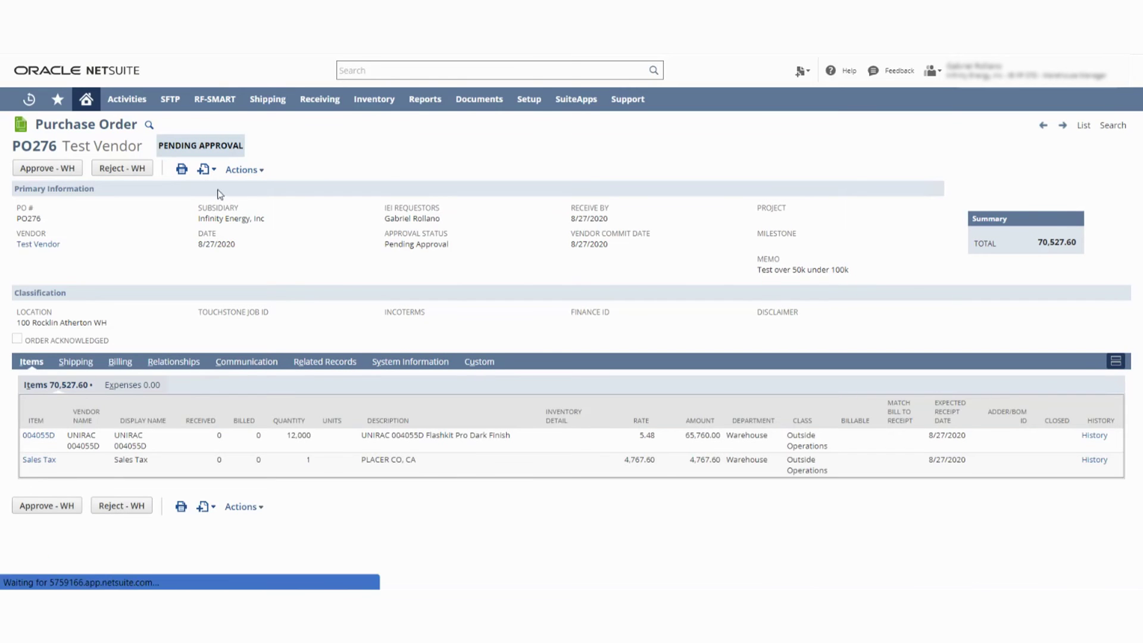
pyautogui.click(251, 363)
pyautogui.scroll(-2, 350, 484)
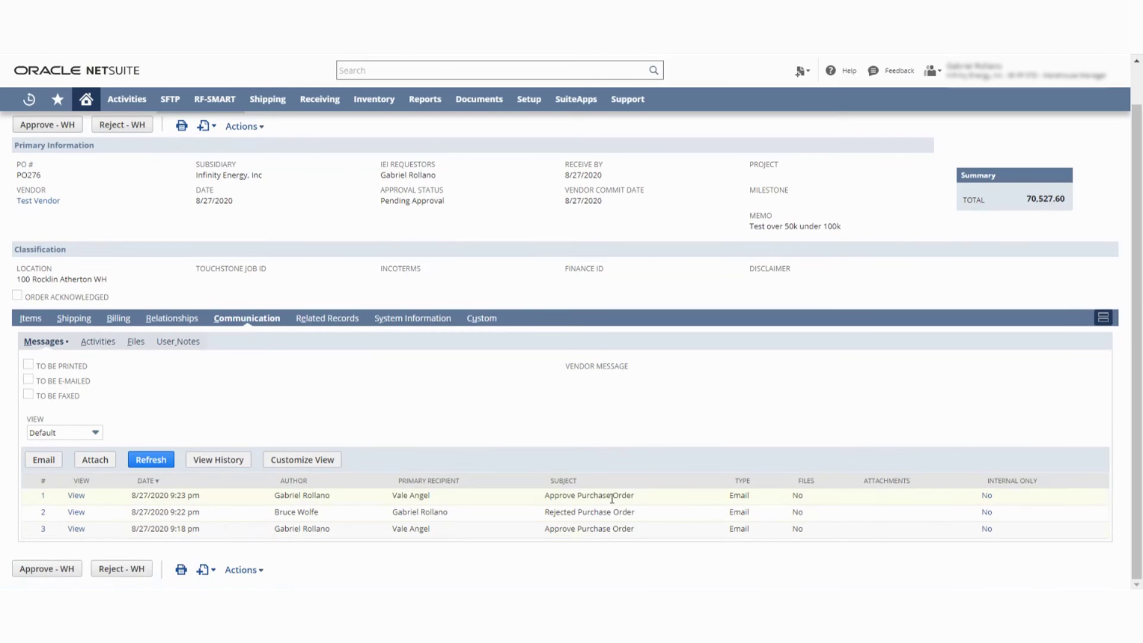
pyautogui.scroll(1, 103, 231)
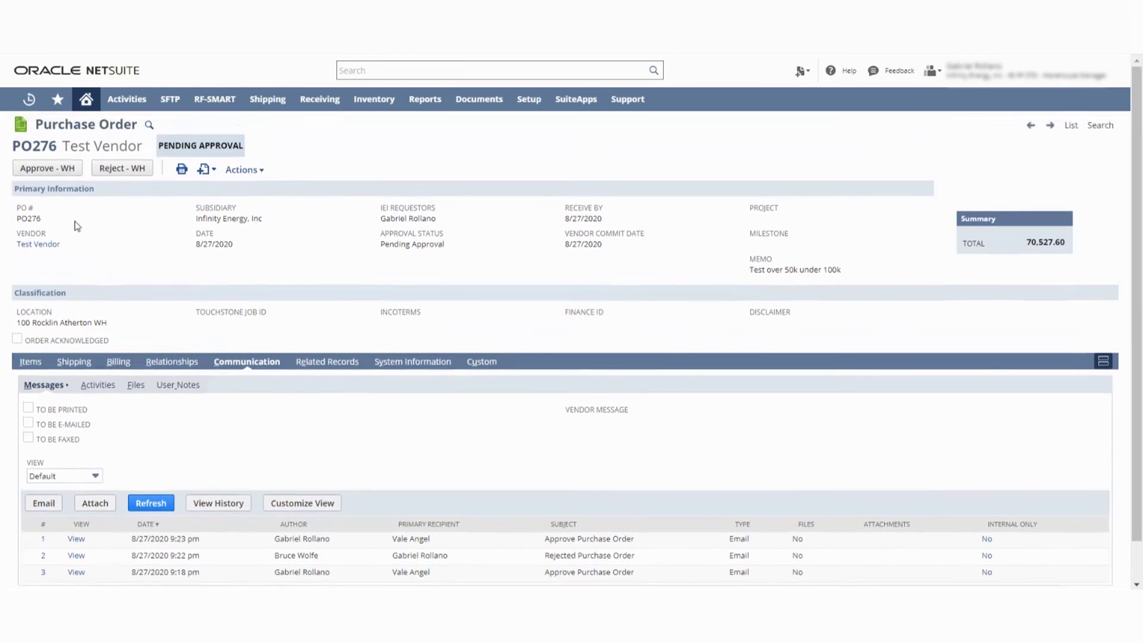
# Step: Approve PO276, save its 12,000-unit item receipt IR312, and go back to PO276
pyautogui.click(51, 168)
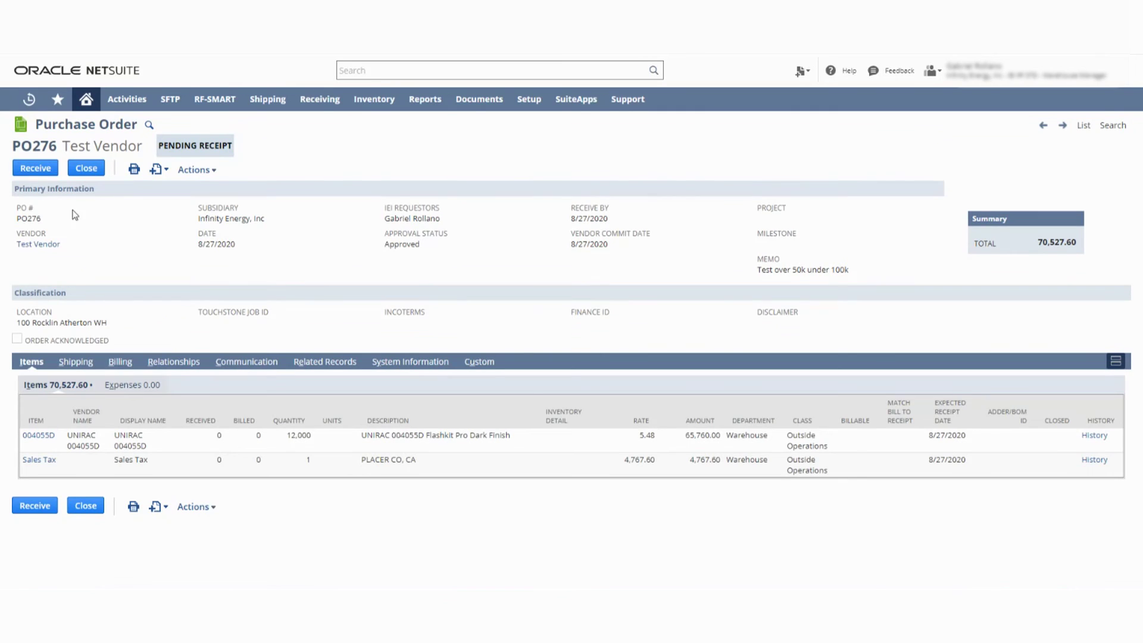
pyautogui.click(36, 168)
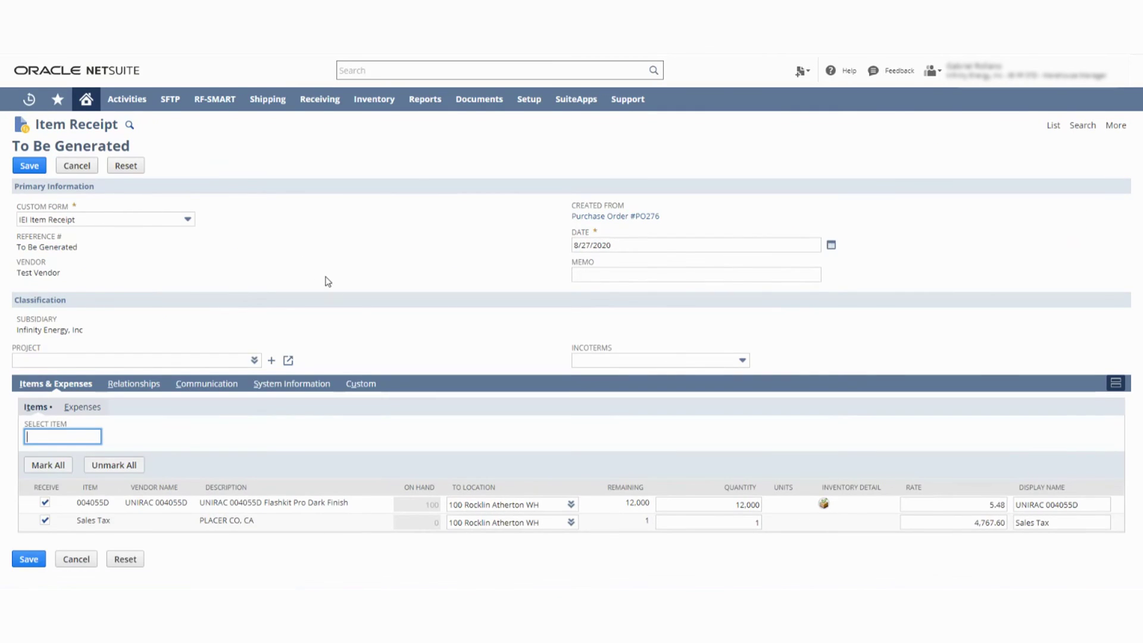
pyautogui.click(26, 167)
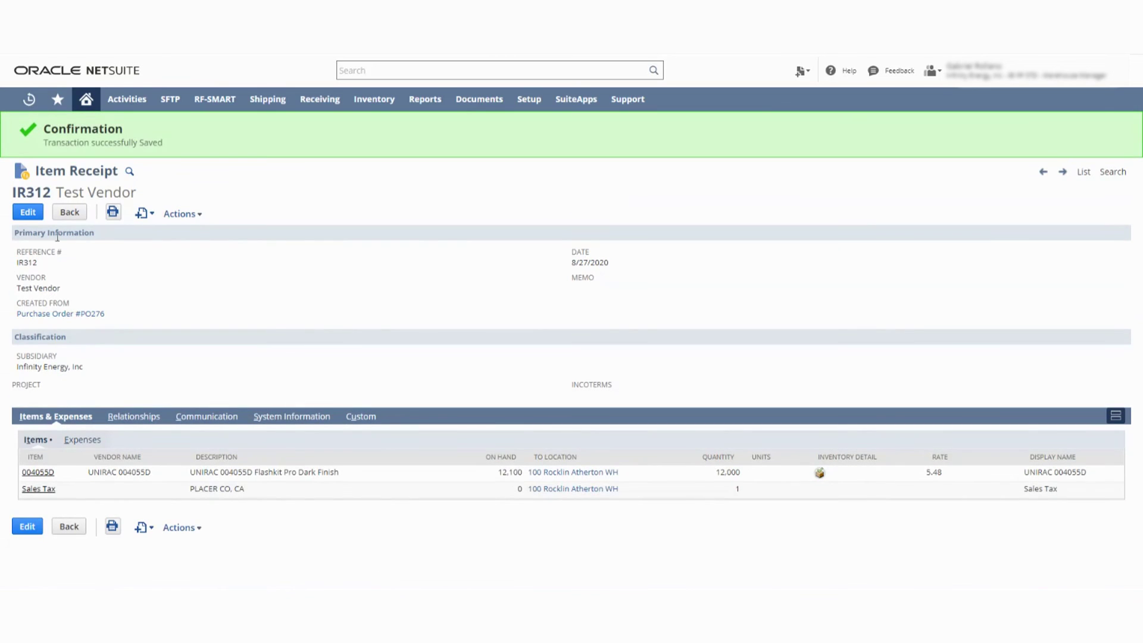
pyautogui.click(89, 319)
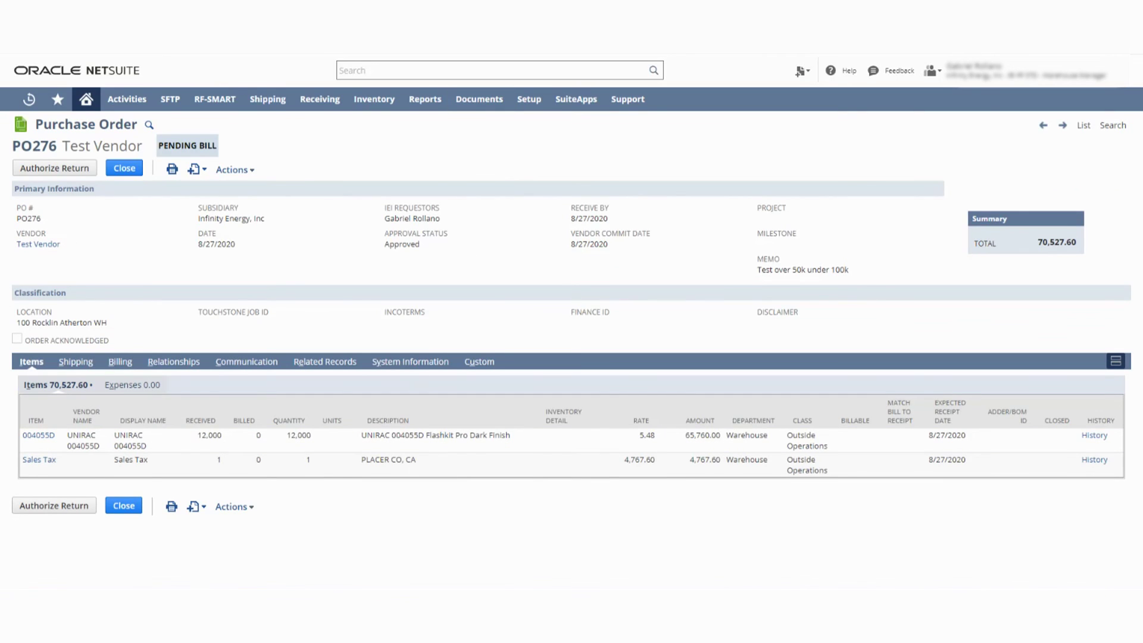
# Step: Return to the Purchase Orders list via Create New > Purchase Order > List
pyautogui.scroll(-1, 572, 286)
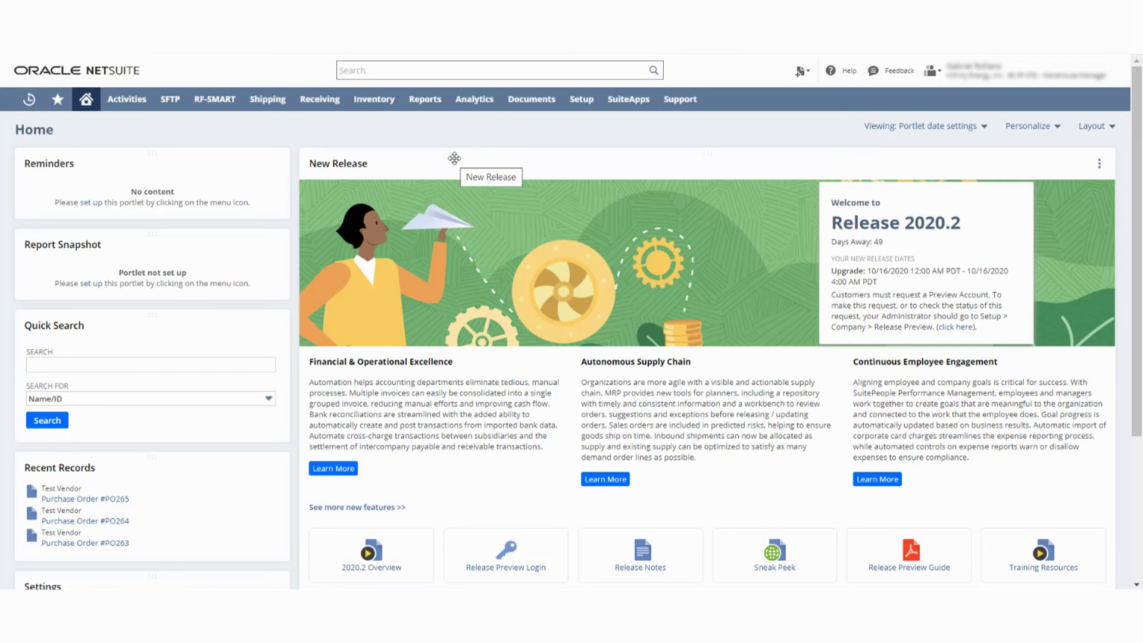
pyautogui.moveTo(802, 71)
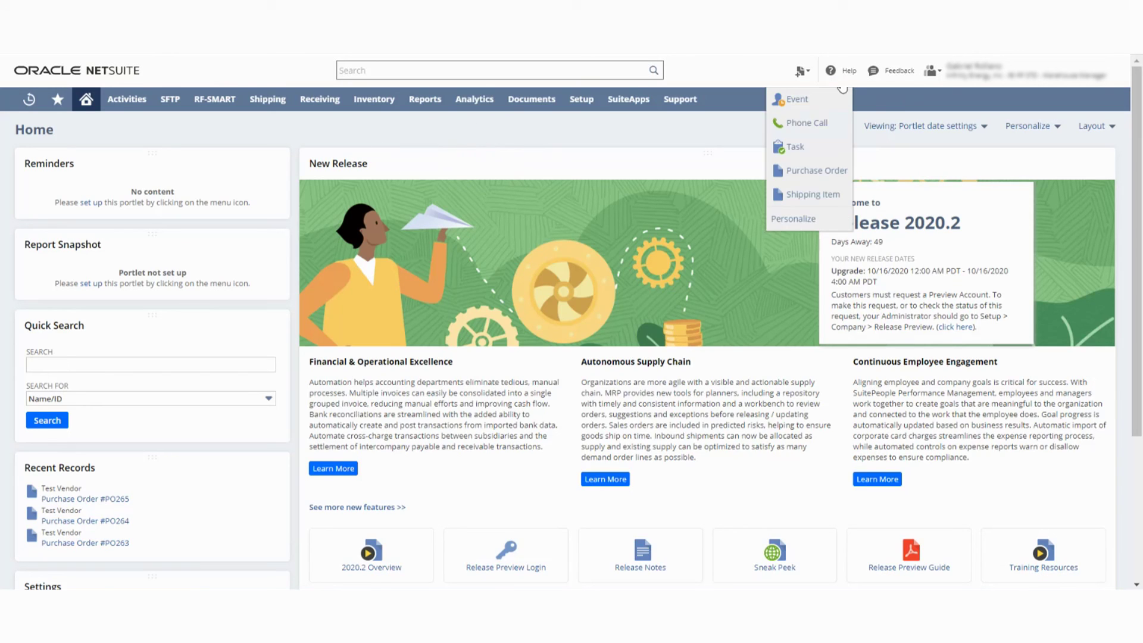
pyautogui.click(817, 174)
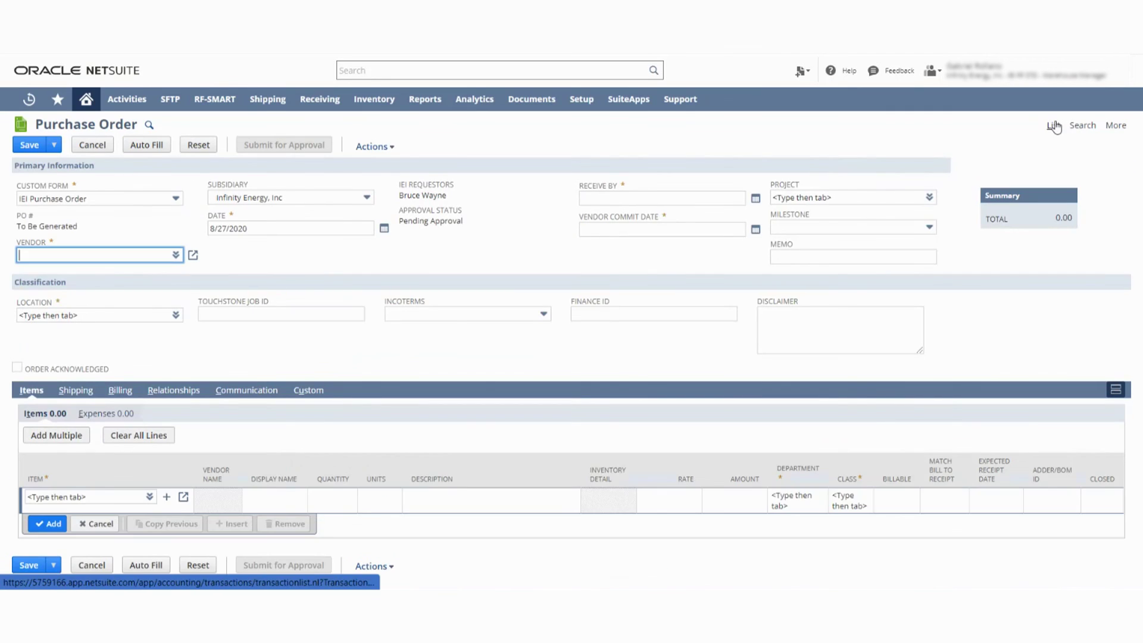
pyautogui.click(1055, 127)
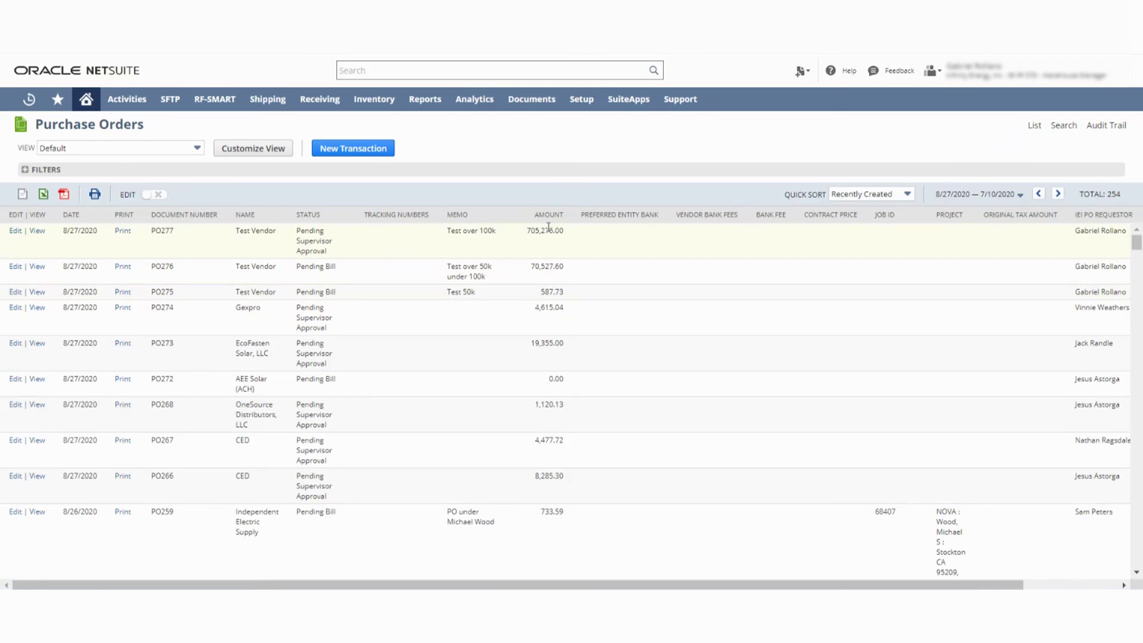
# Step: Open PO277, check its approval e-mails, and approve it with Approve - WH
pyautogui.click(38, 232)
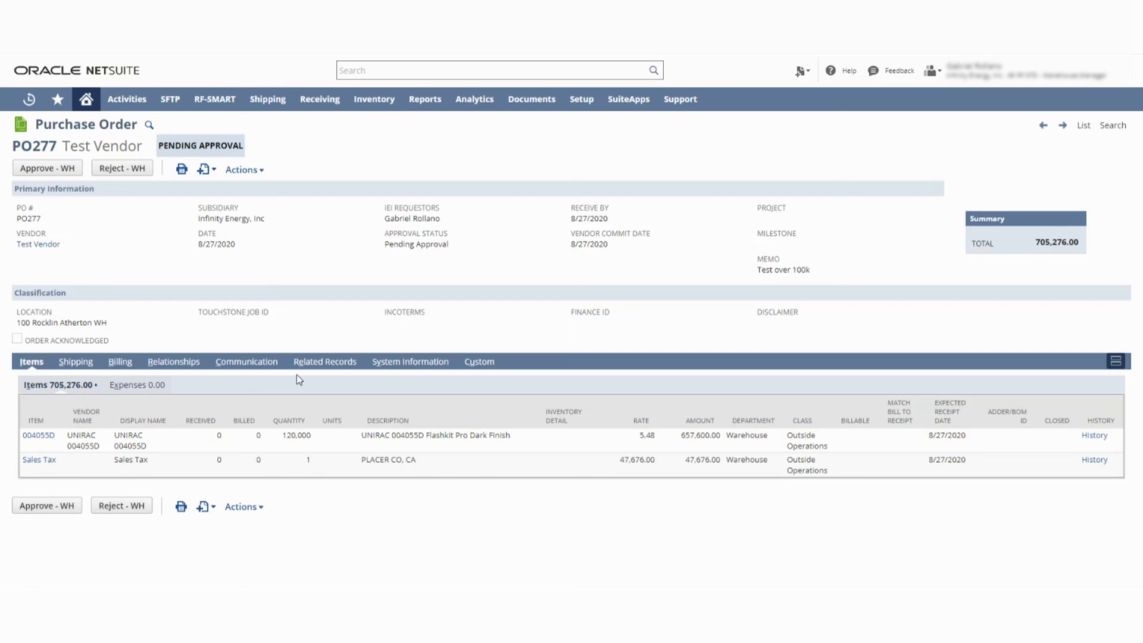
pyautogui.click(240, 363)
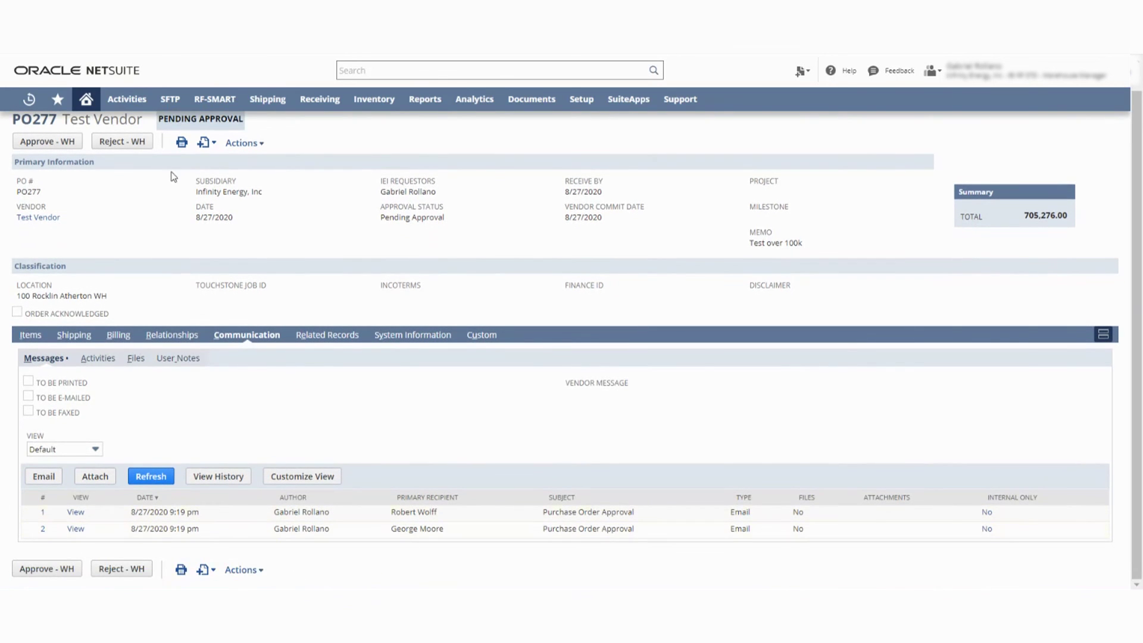
pyautogui.scroll(1, 120, 276)
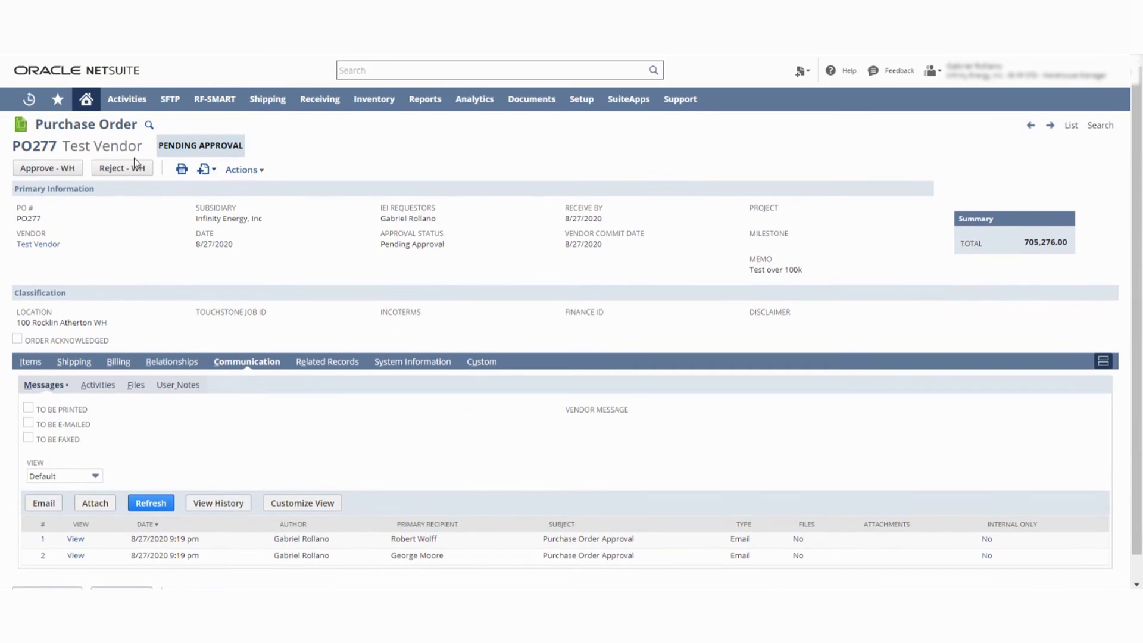
pyautogui.click(57, 172)
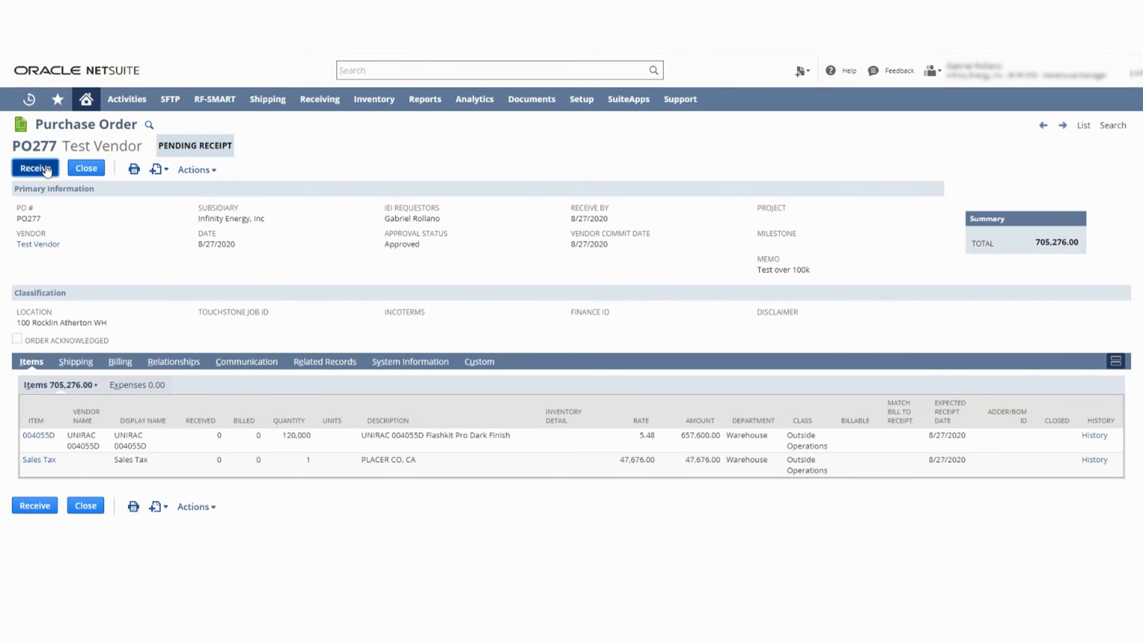
# Step: Receive 120,000 units of 004055D from PO277, saving item receipt IR313 with memo 'Test'
pyautogui.click(47, 169)
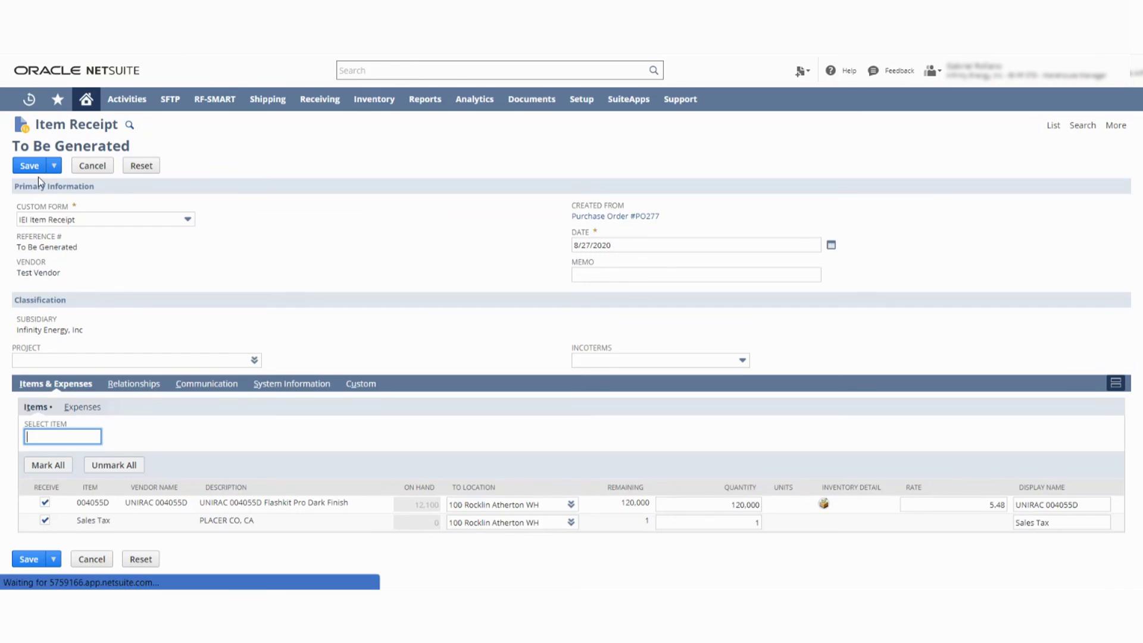
pyautogui.click(676, 271)
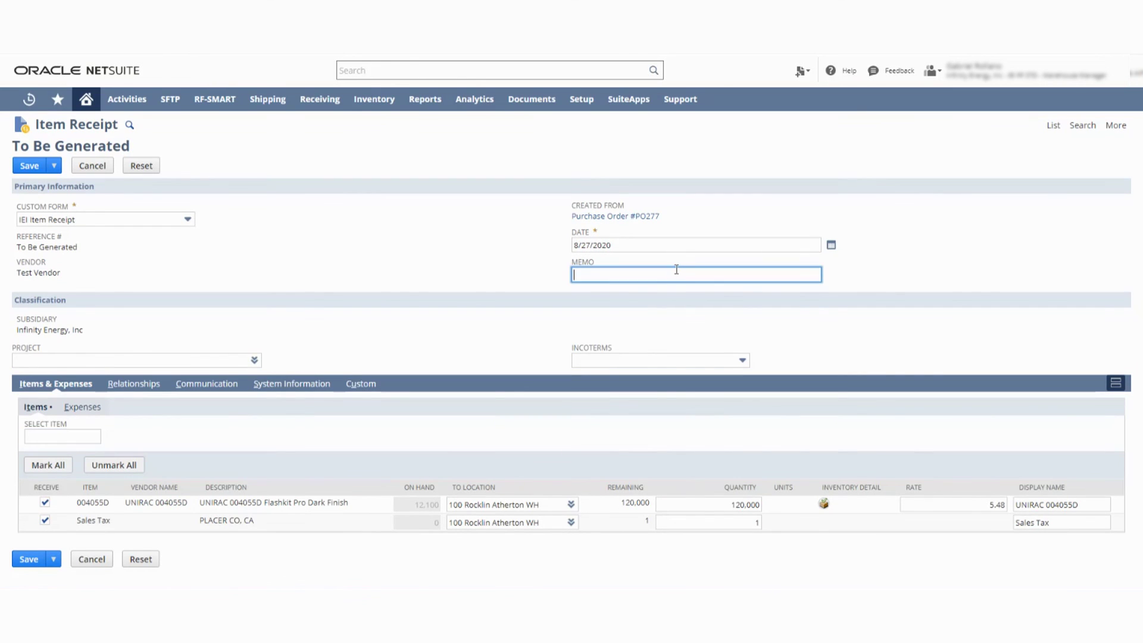
pyautogui.write('Test')
pyautogui.click(31, 168)
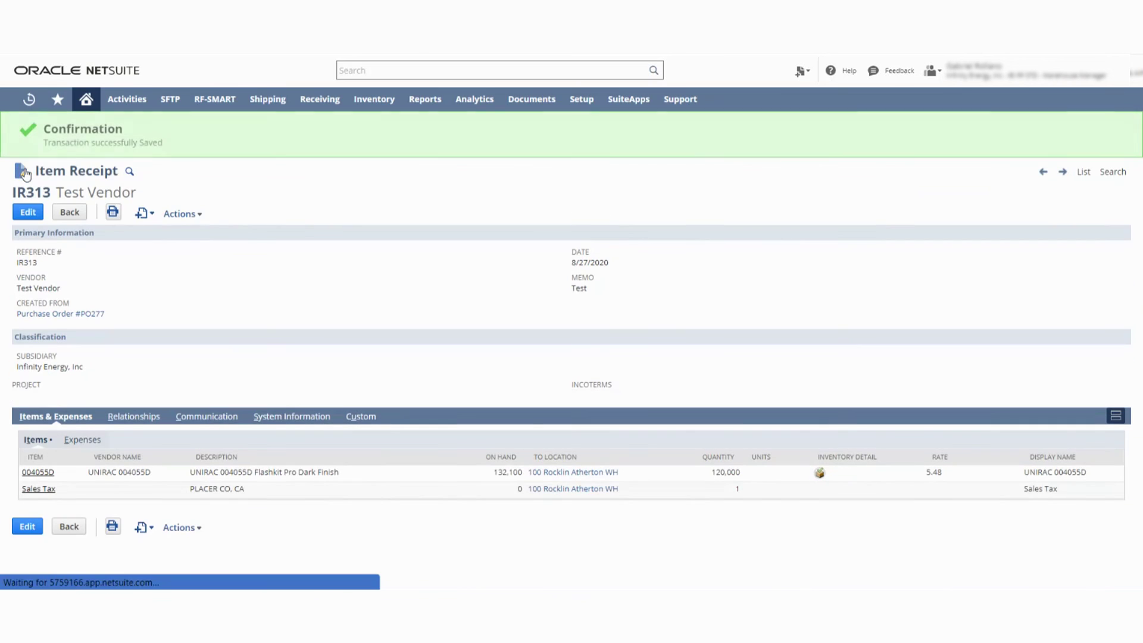